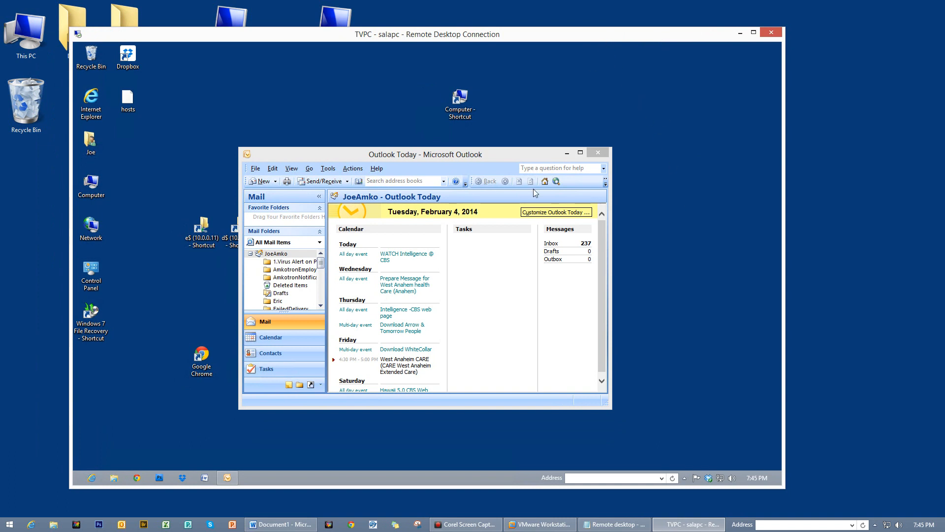
# - Nudge the remote Outlook window and the TVPC session window slightly to the right
pyautogui.click(526, 156)
pyautogui.moveTo(526, 155); pyautogui.dragTo(552, 157)
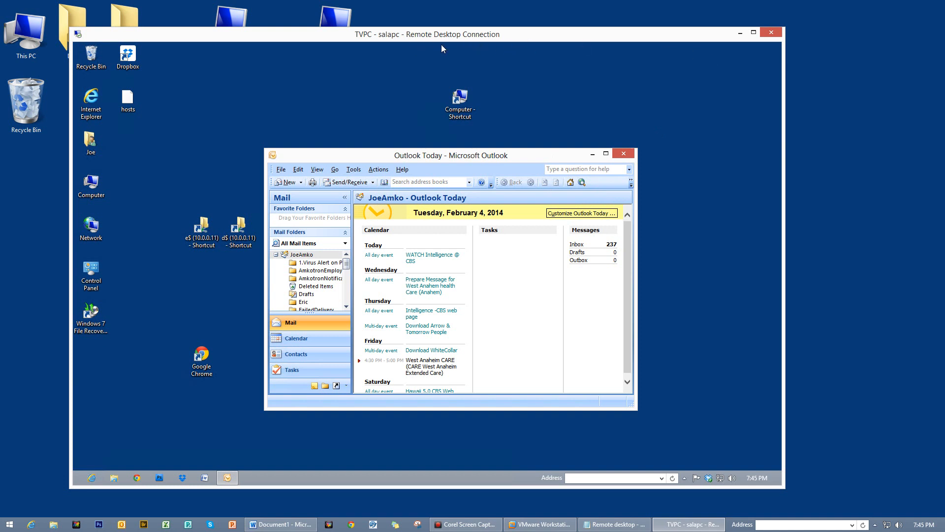
pyautogui.moveTo(365, 40); pyautogui.dragTo(392, 43)
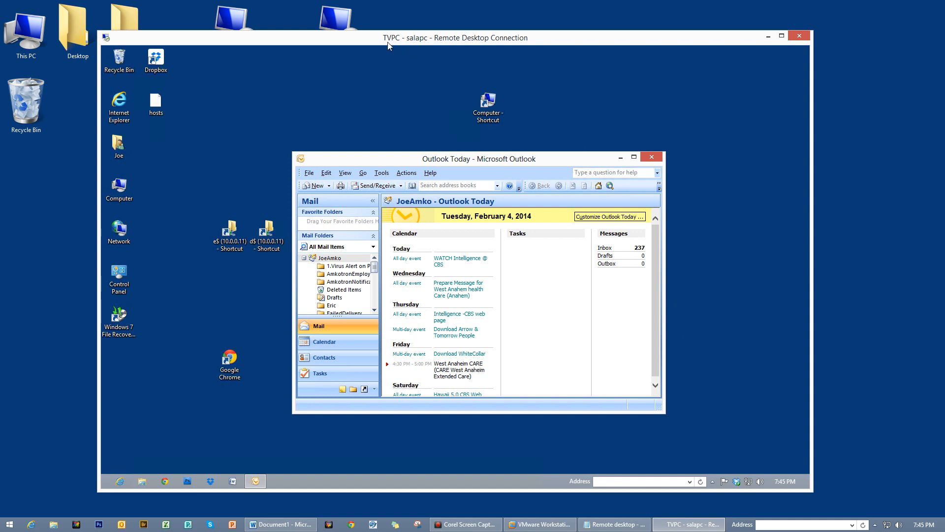
# - Open the remote PC's Ethernet adapter status through Network and Sharing Center
pyautogui.rightClick(748, 481)
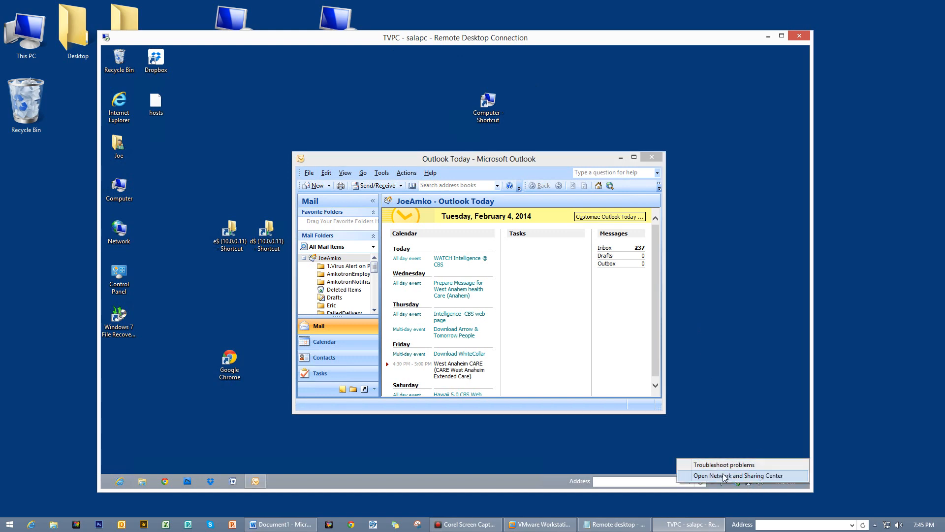
pyautogui.click(726, 476)
pyautogui.click(302, 180)
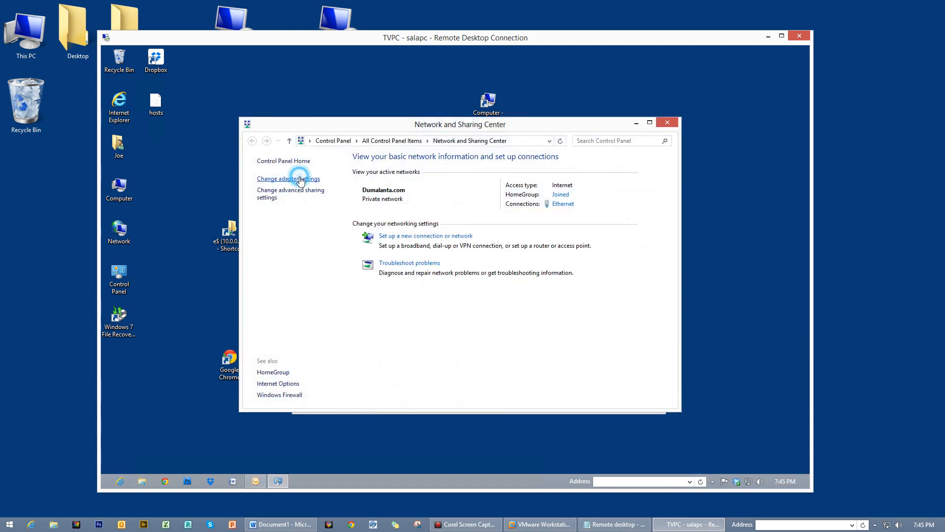
pyautogui.rightClick(312, 194)
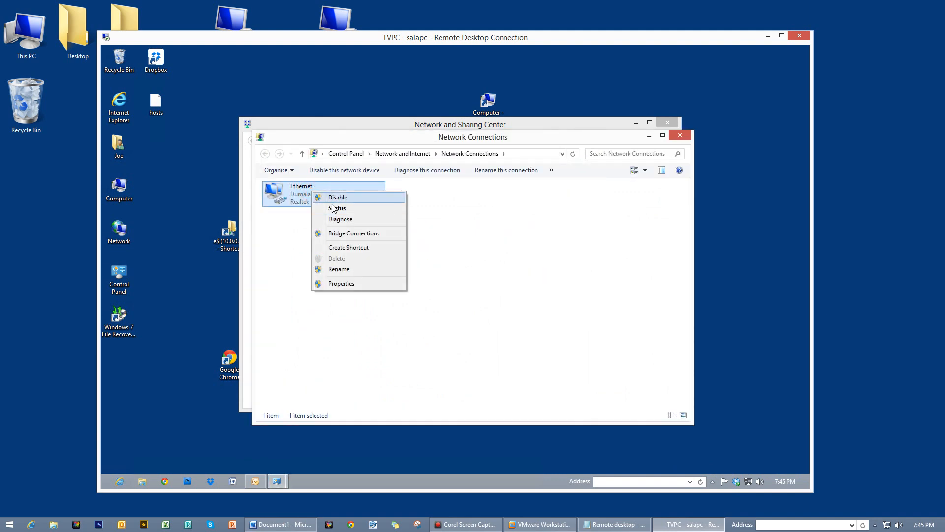
pyautogui.click(335, 208)
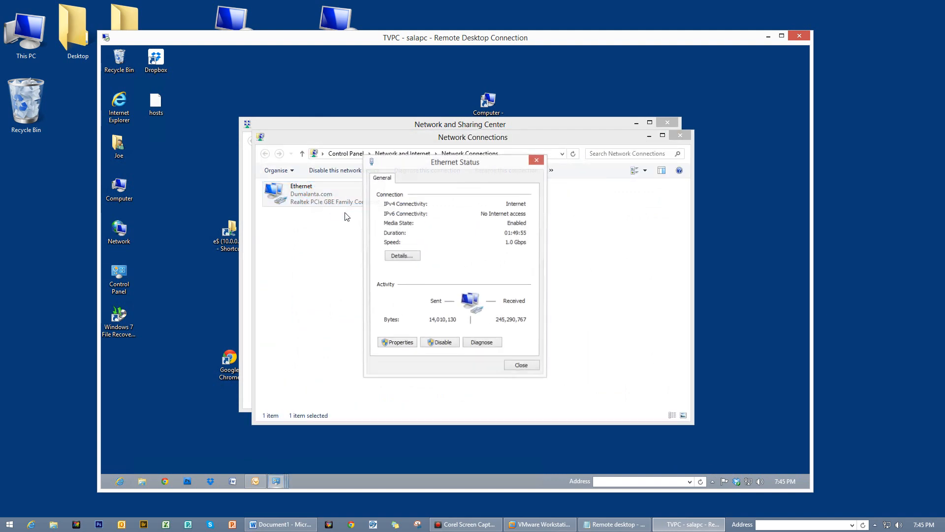
# - Check the Ethernet IPv4 address 10.0.0.21 in Details, then close the TVPC session window
pyautogui.click(402, 257)
pyautogui.click(472, 250)
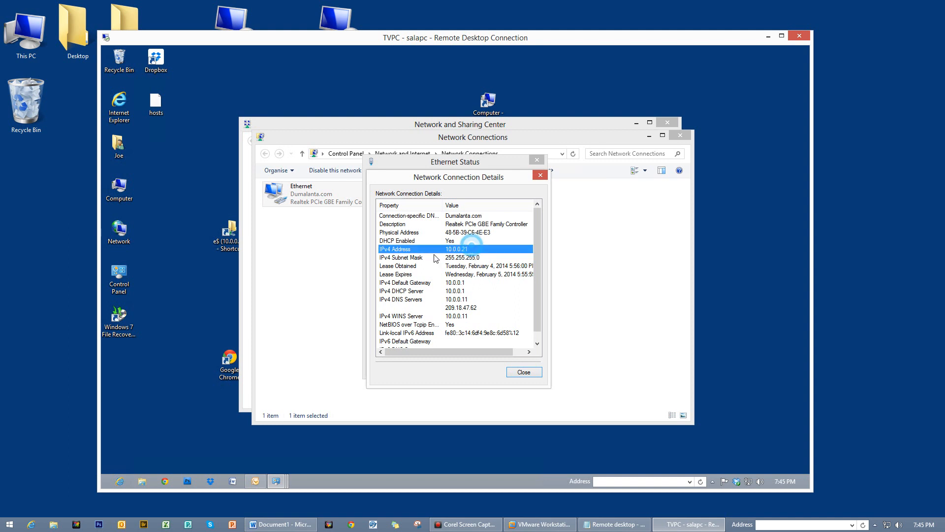
pyautogui.click(525, 373)
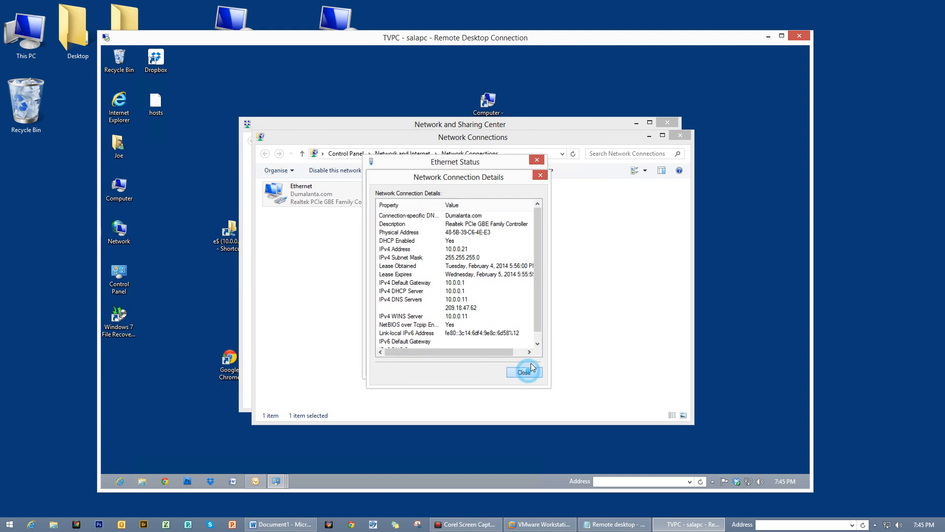
pyautogui.click(801, 36)
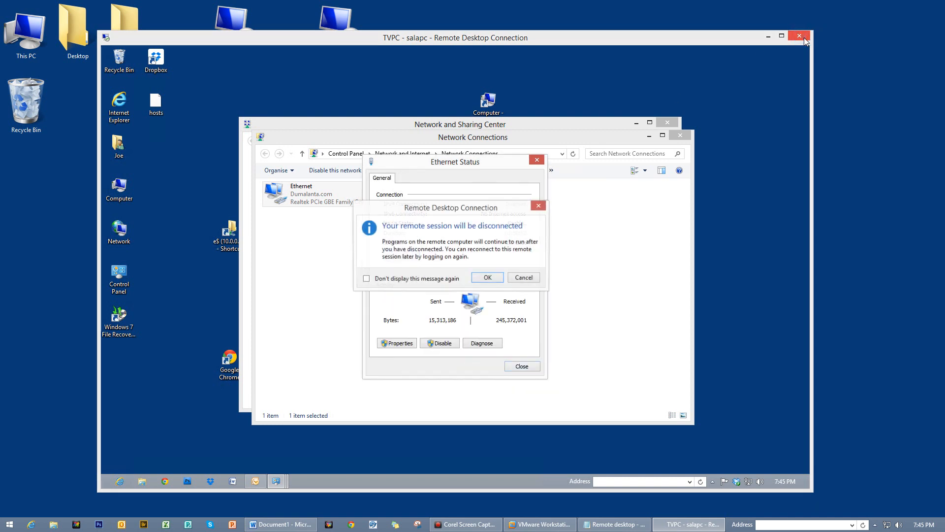
# - Disconnect from TVPC and sign in to RepairPC (Work) with the account password, retrying after a failed attempt
pyautogui.click(492, 277)
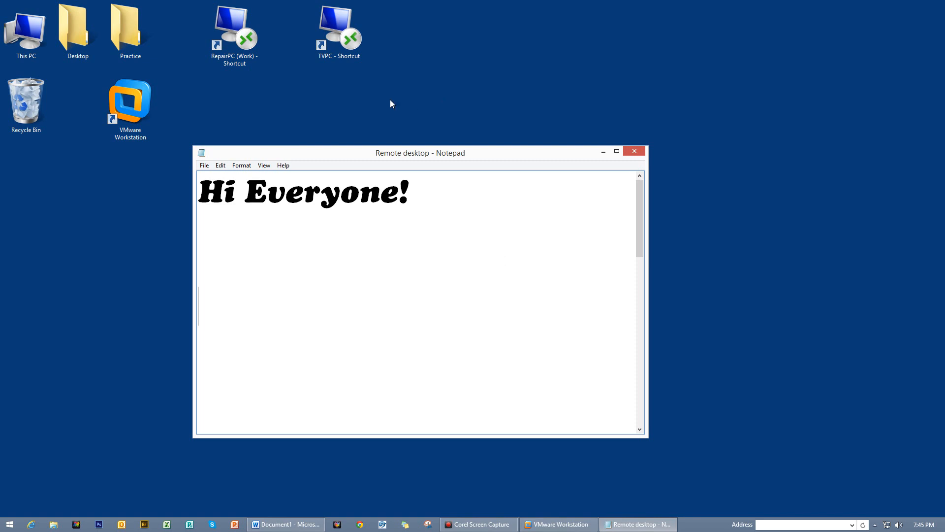
pyautogui.doubleClick(230, 27)
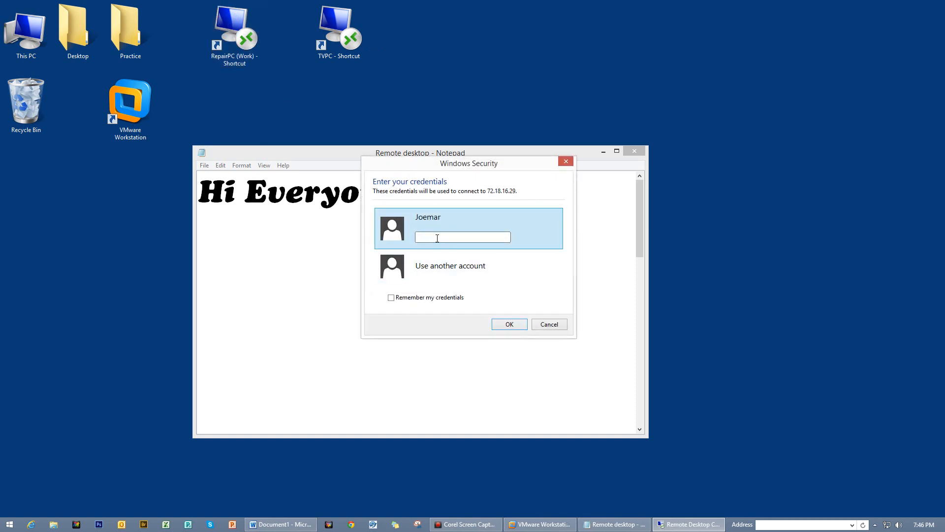
pyautogui.write('•••')
pyautogui.press('Return')
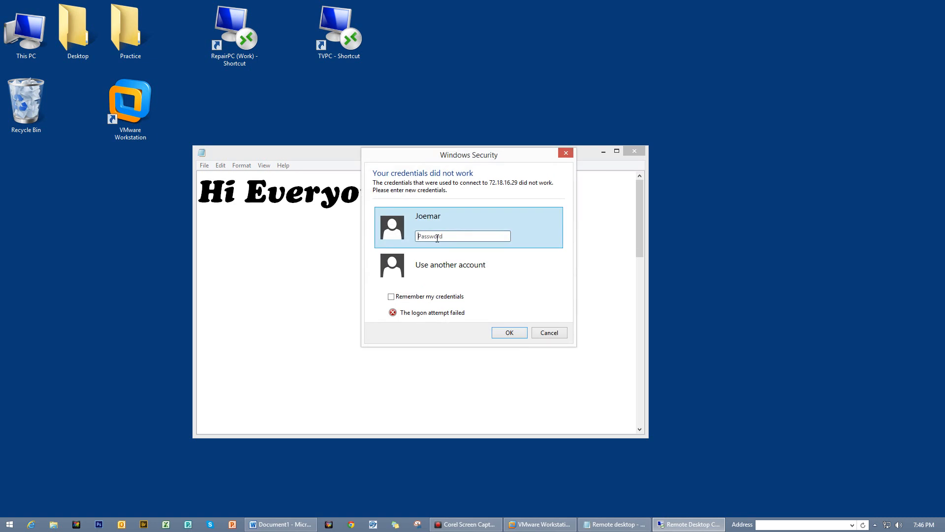
pyautogui.write('••••••••')
pyautogui.press('Return')
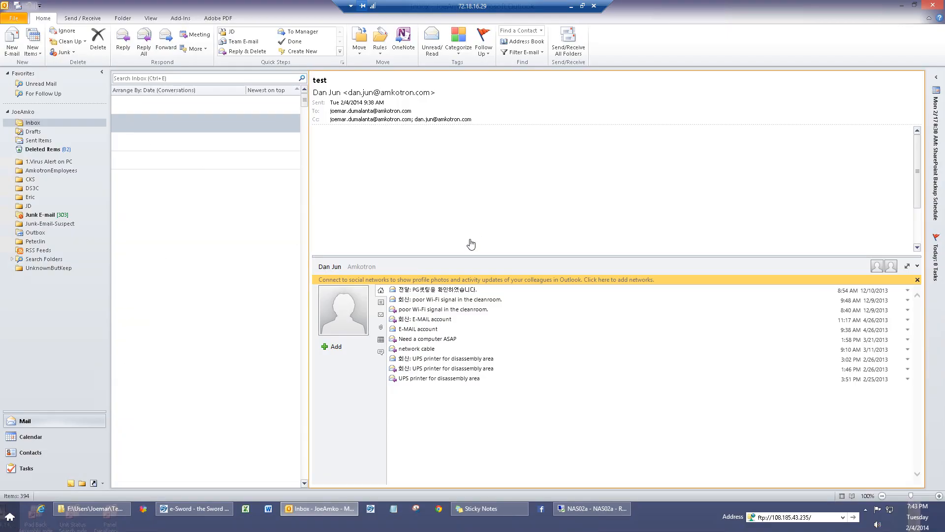
# - Minimize the remote Outlook and NAS02a windows and shift e-Sword down and right
pyautogui.click(902, 5)
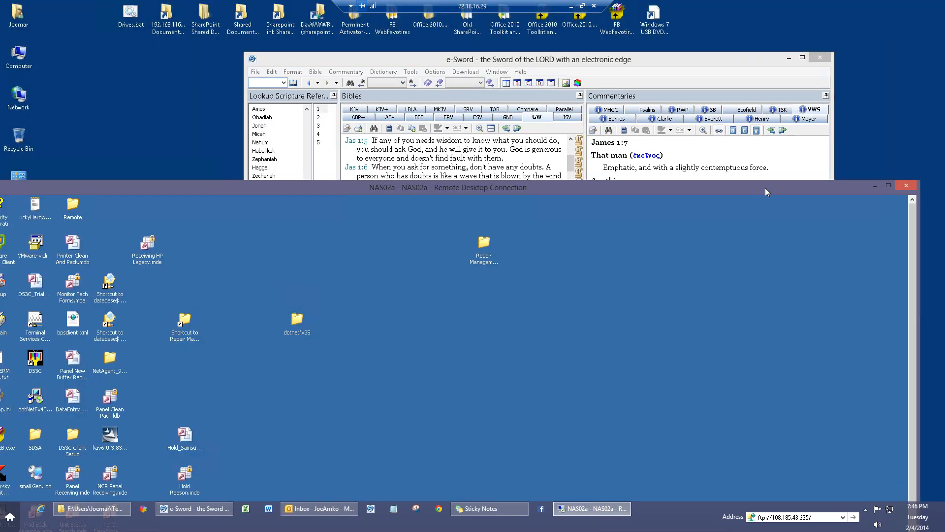
pyautogui.moveTo(765, 188); pyautogui.dragTo(799, 30)
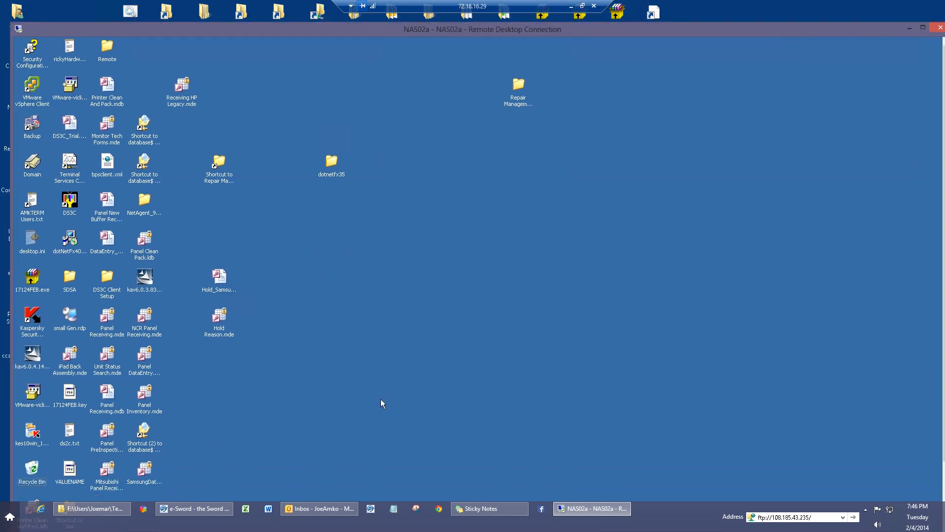
pyautogui.click(910, 29)
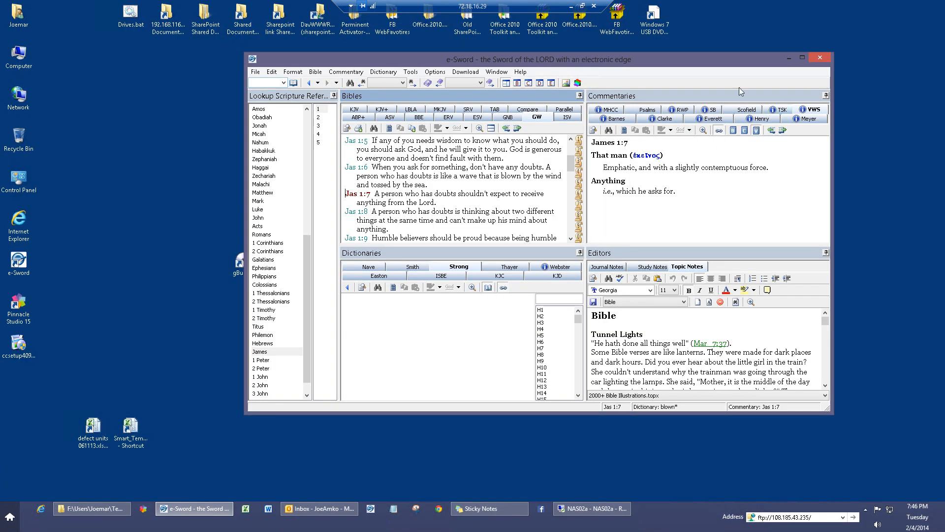
pyautogui.moveTo(749, 56); pyautogui.dragTo(763, 100)
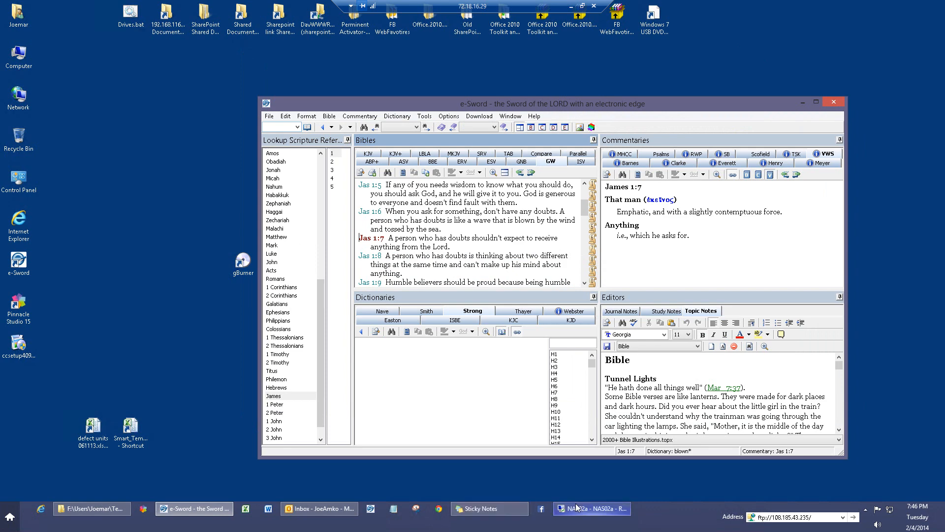
# - Restore Outlook as a smaller window, move e-Sword left, then disconnect from the work PC
pyautogui.click(344, 512)
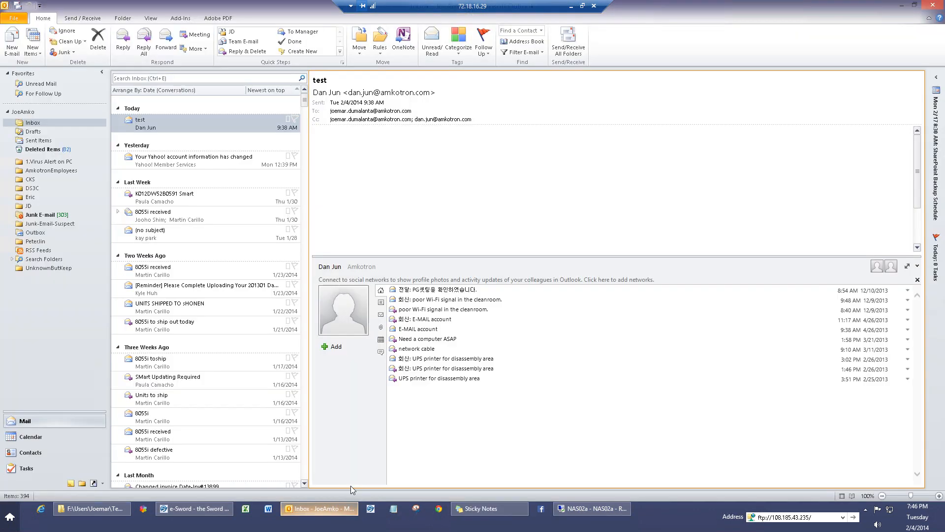
pyautogui.click(914, 5)
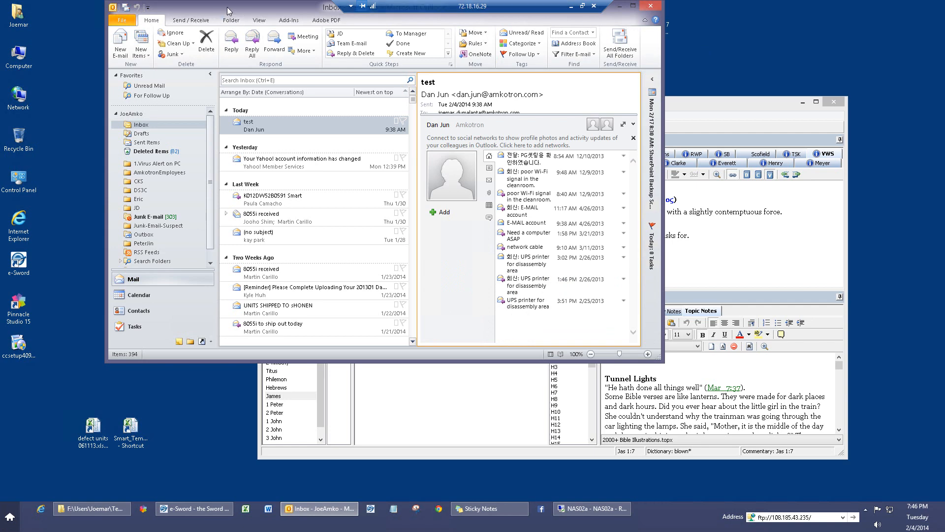
pyautogui.moveTo(229, 7); pyautogui.dragTo(406, 143)
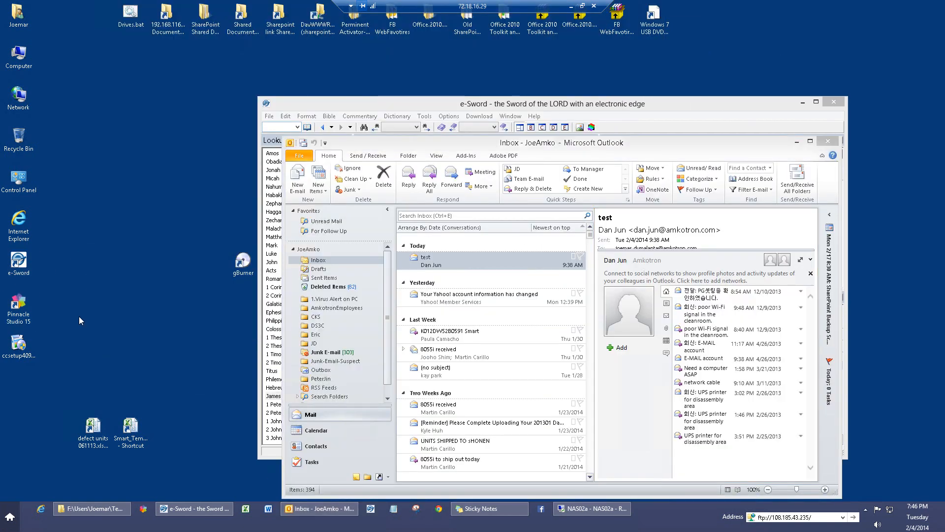
pyautogui.moveTo(452, 103); pyautogui.dragTo(344, 106)
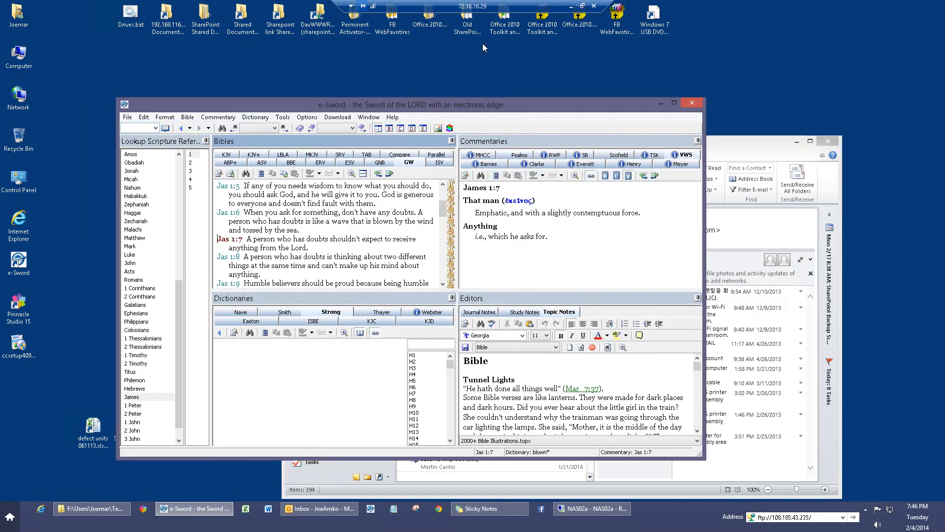
pyautogui.click(593, 7)
pyautogui.click(499, 282)
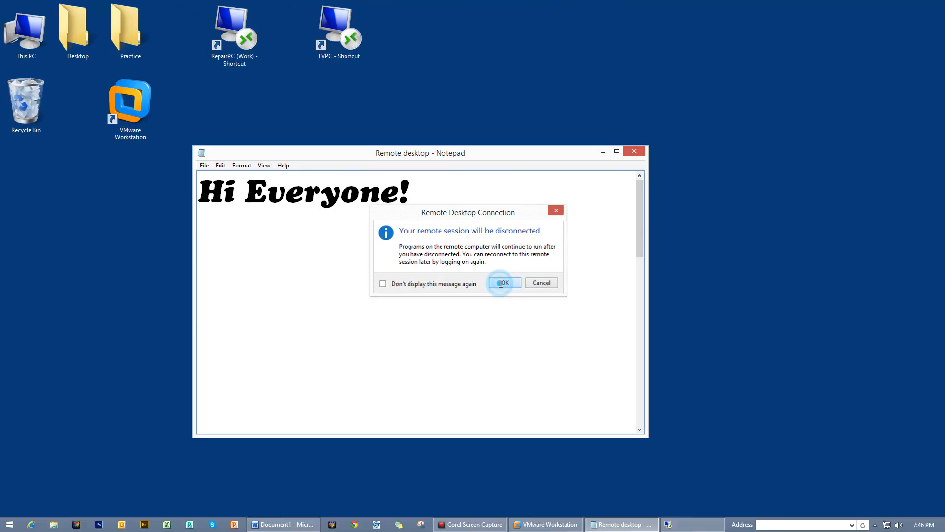
# - Scroll down through the remote desktop notes in Notepad, then minimize Notepad
pyautogui.moveTo(638, 226); pyautogui.dragTo(639, 279)
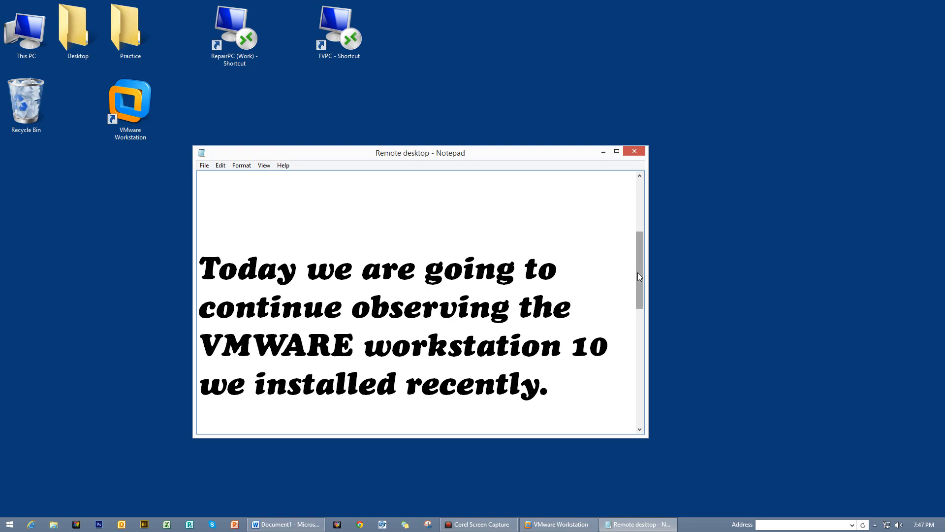
pyautogui.moveTo(638, 273); pyautogui.dragTo(628, 364)
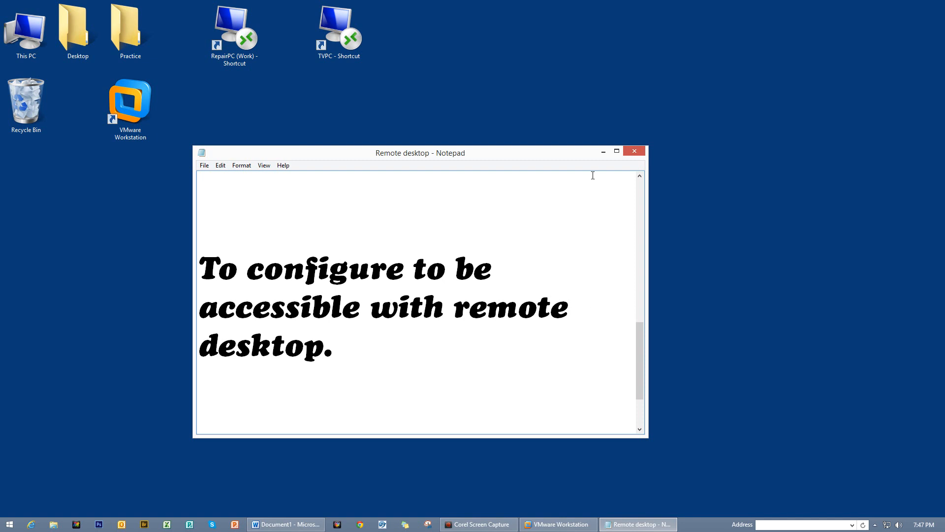
pyautogui.click(603, 152)
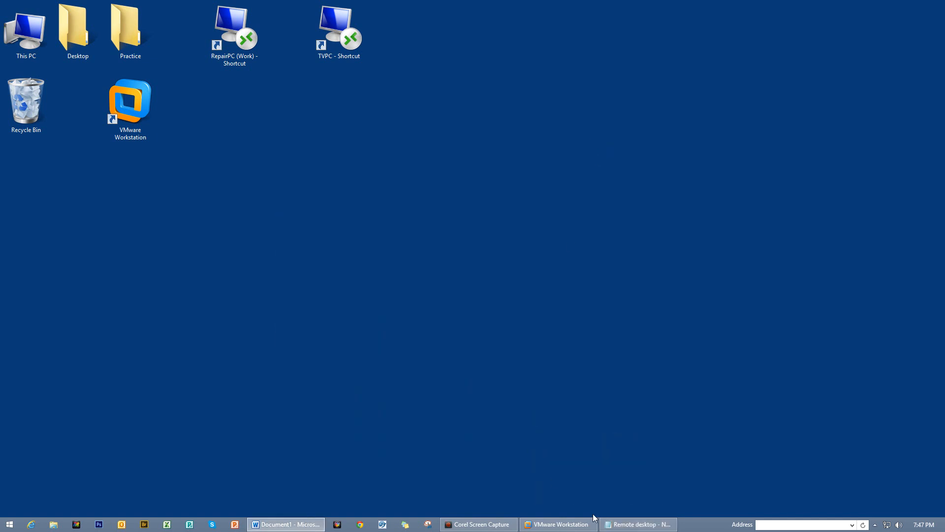
# - Restore VMware Workstation from the taskbar and switch to the Windows 8 VM tab
pyautogui.moveTo(566, 527)
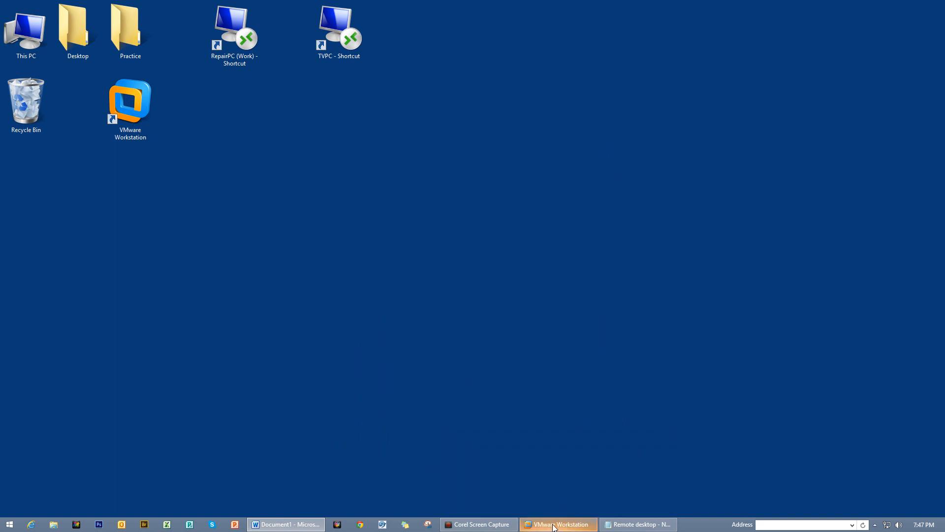
pyautogui.click(551, 451)
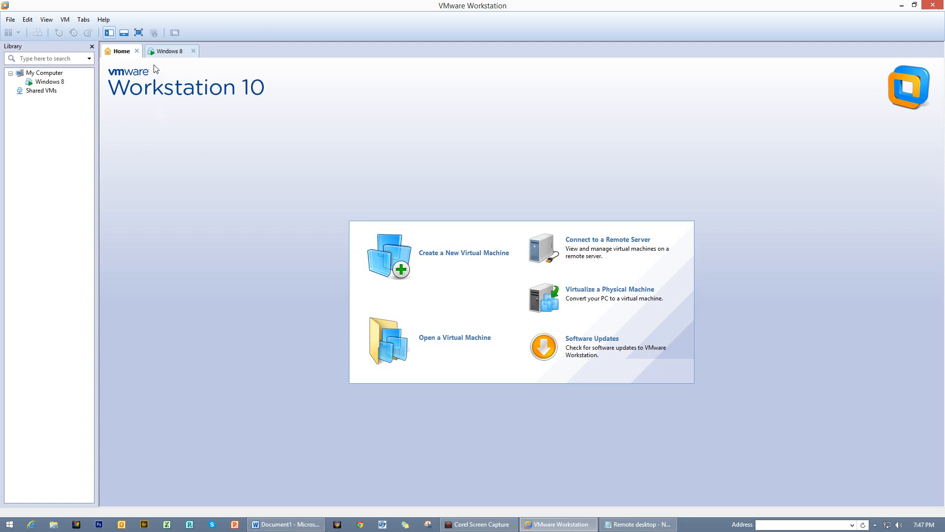
pyautogui.click(167, 51)
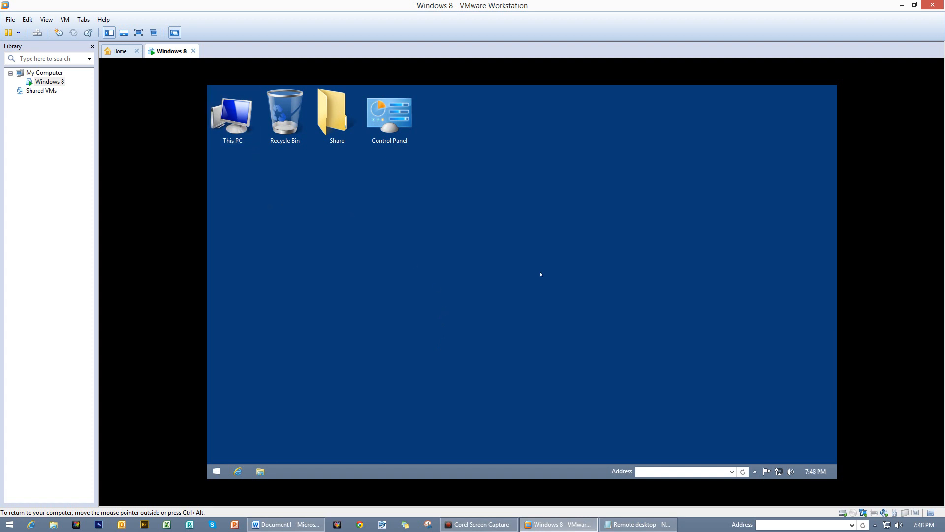
# - Open the guest's System window from This PC, then Network and Sharing Center from the tray icon
pyautogui.rightClick(236, 124)
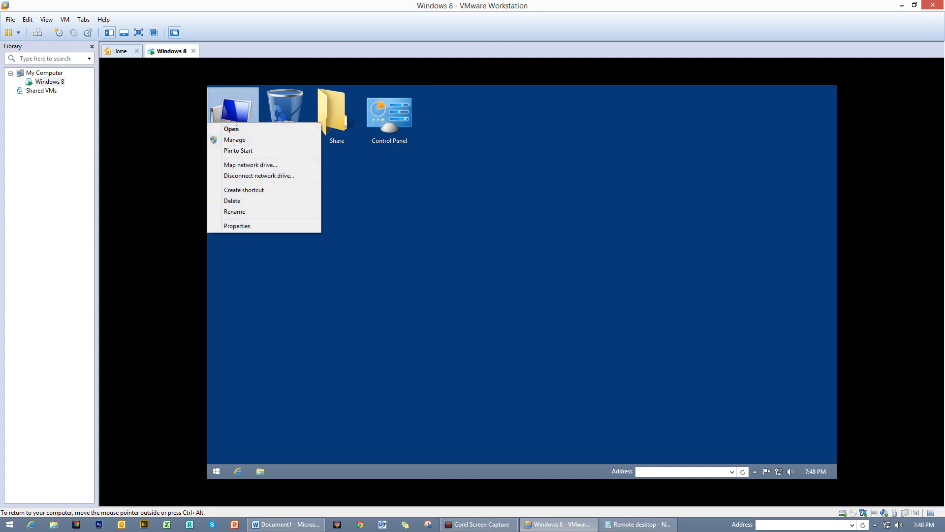
pyautogui.click(557, 240)
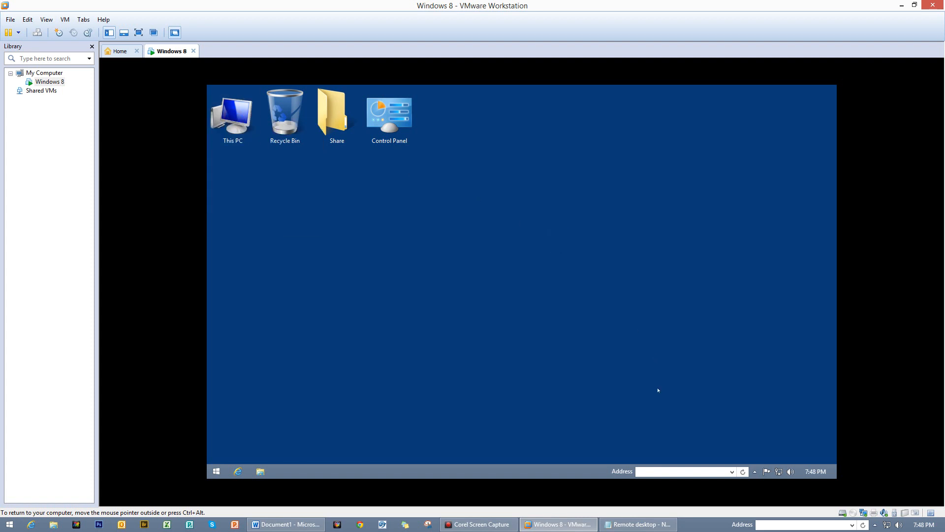
pyautogui.rightClick(235, 116)
pyautogui.click(266, 219)
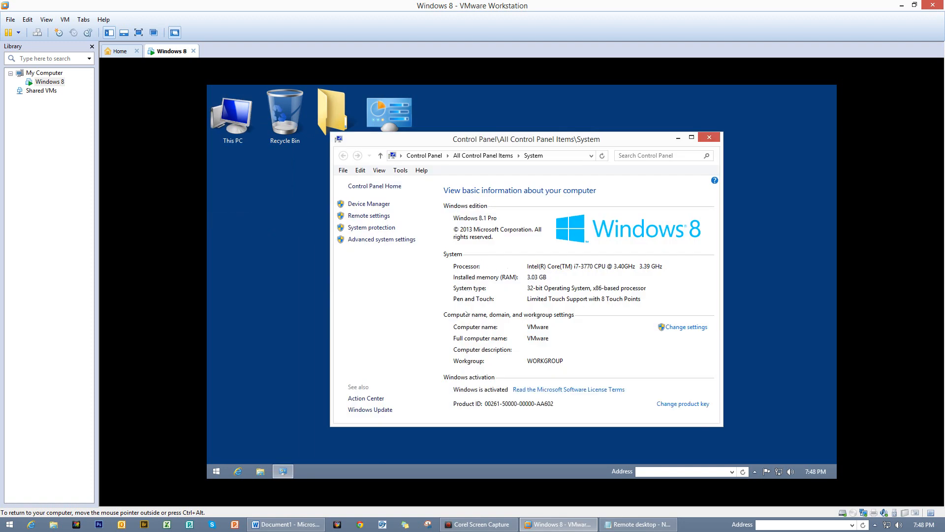
pyautogui.click(527, 328)
pyautogui.click(546, 330)
pyautogui.rightClick(779, 471)
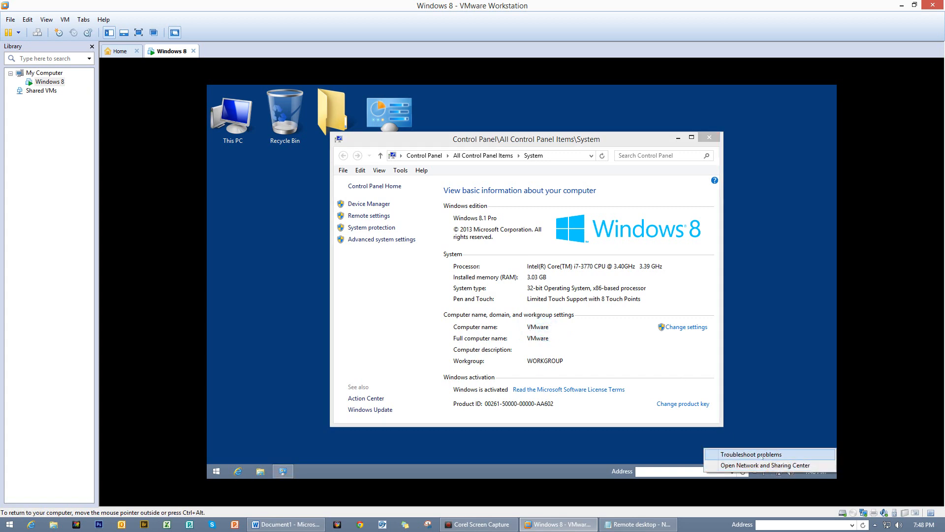
pyautogui.click(763, 466)
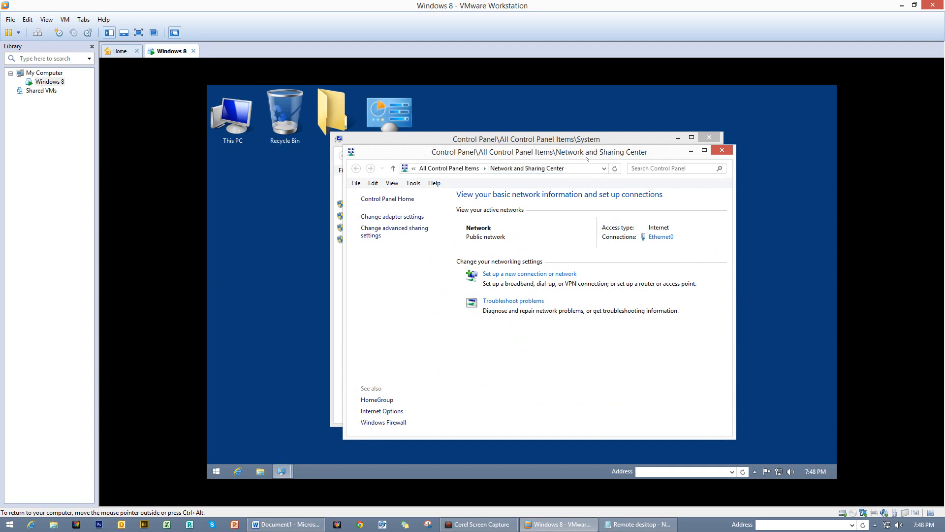
# - Open Ethernet0's network connection details and locate the IPv4 address 192.168.241.128
pyautogui.click(387, 217)
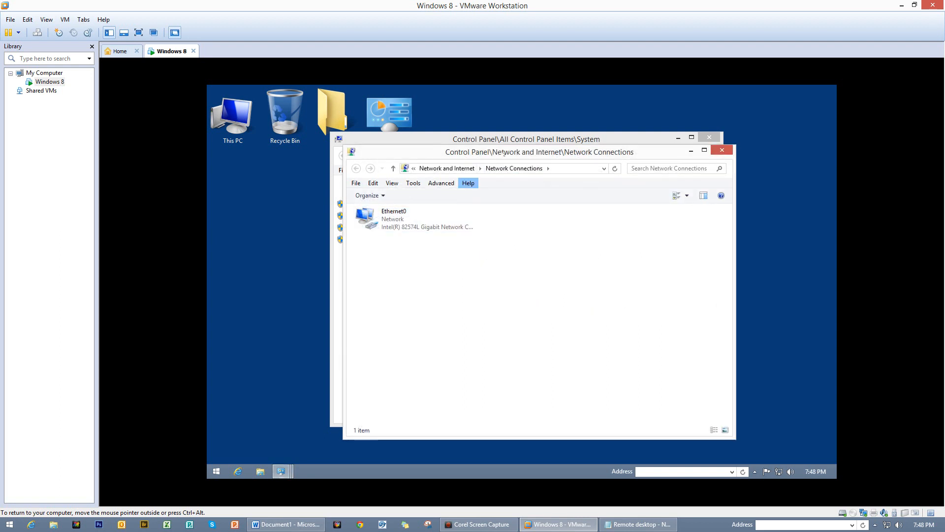
pyautogui.moveTo(504, 153); pyautogui.dragTo(576, 168)
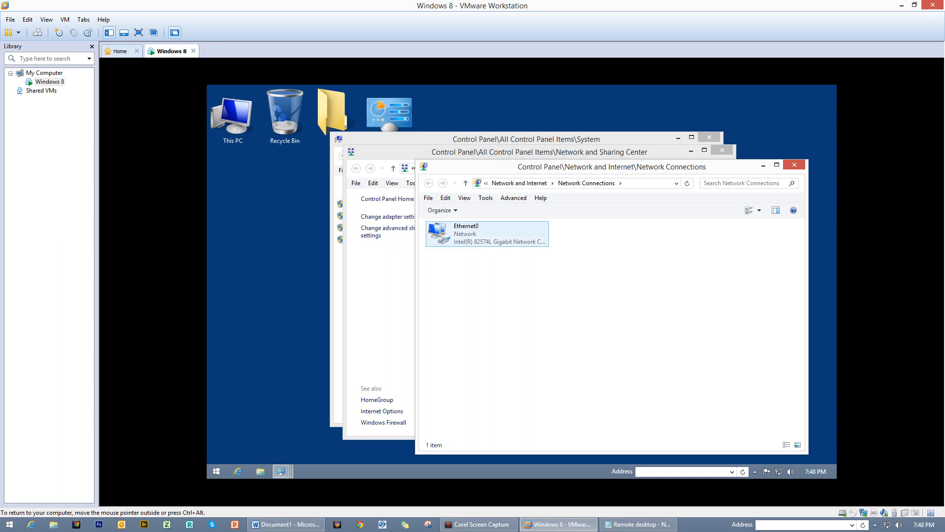
pyautogui.rightClick(443, 240)
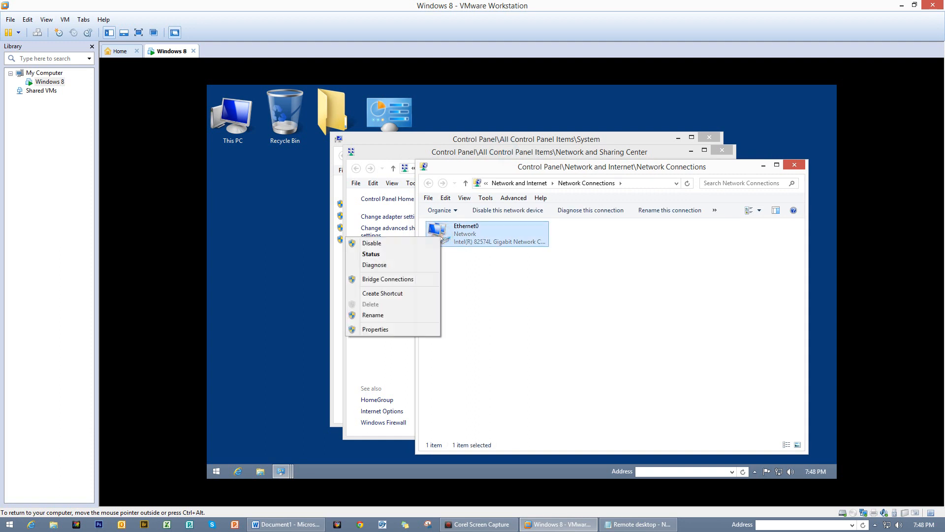
pyautogui.click(399, 255)
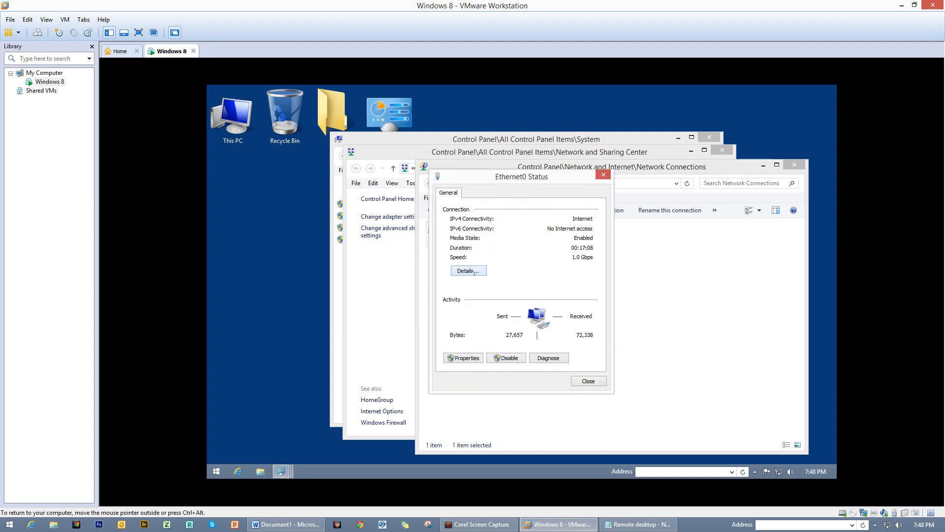
pyautogui.click(468, 271)
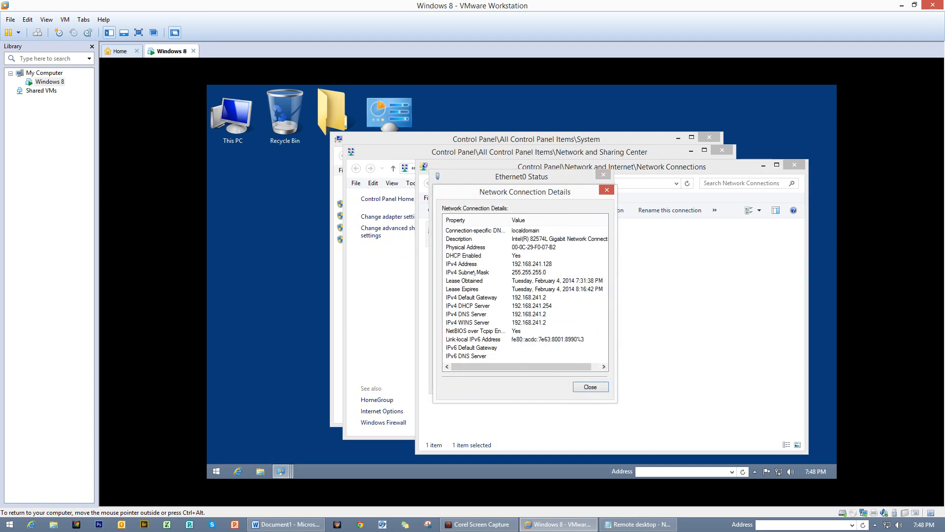
pyautogui.click(531, 265)
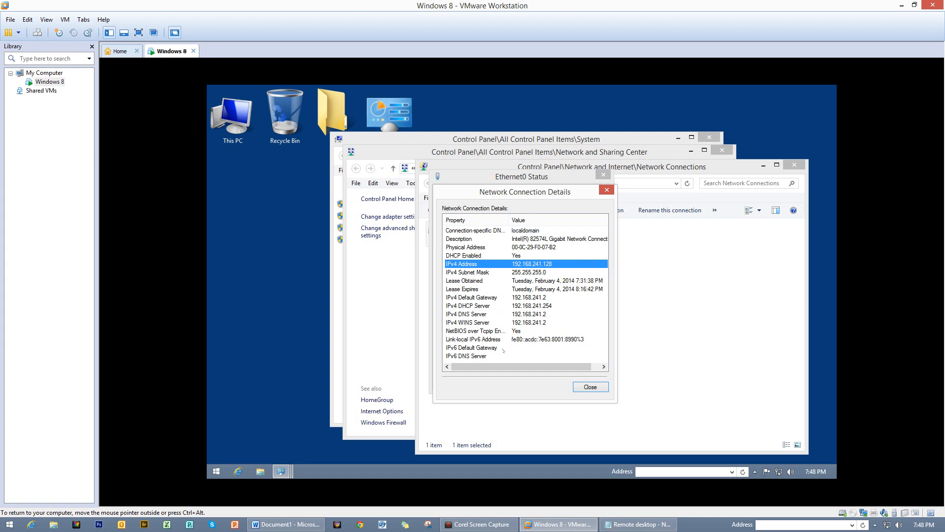
pyautogui.click(474, 348)
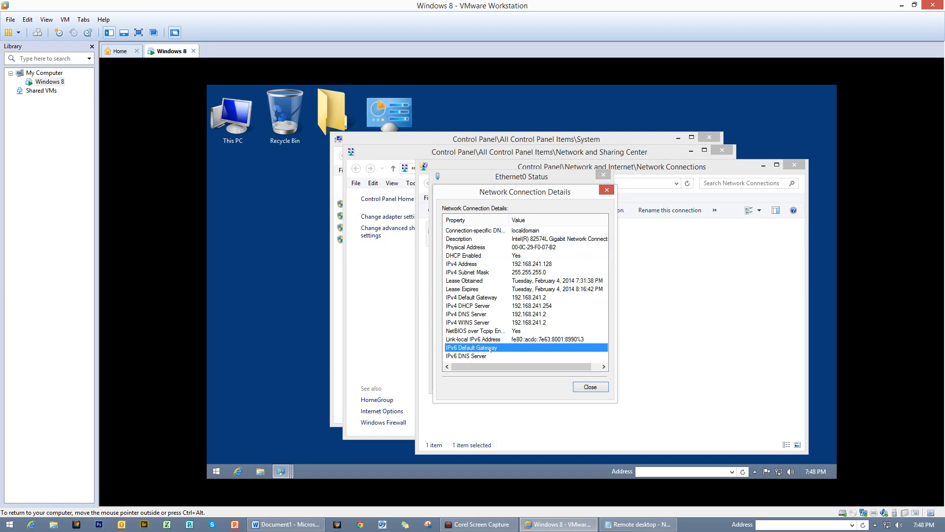
pyautogui.press('Down')
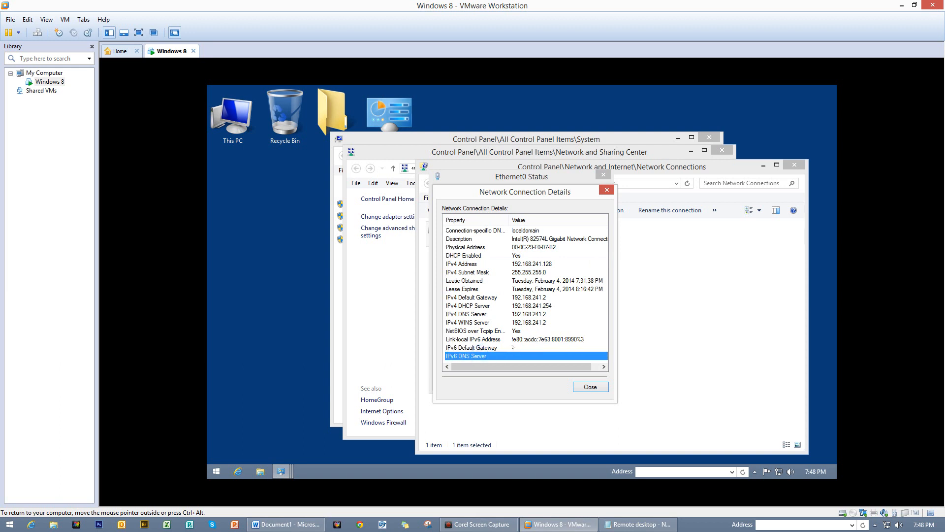
pyautogui.click(462, 265)
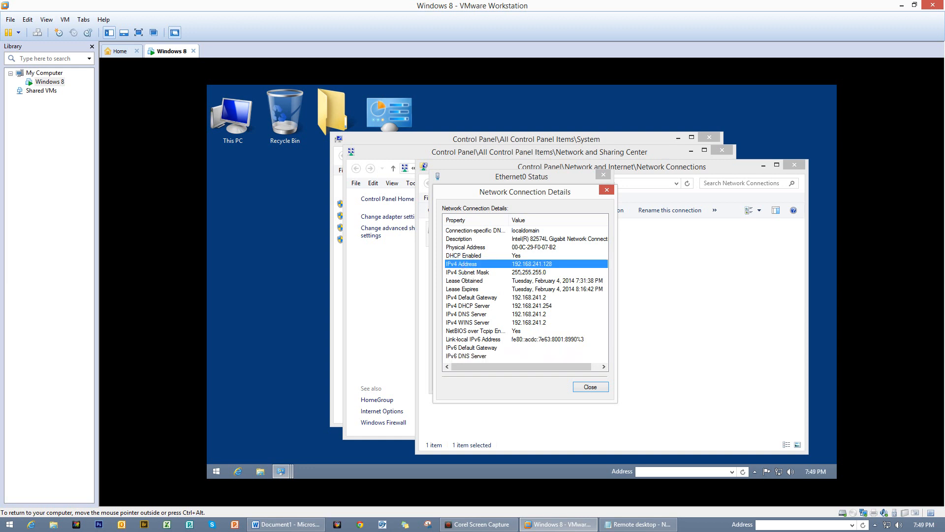
# - Release input from the VM and close the details, status and network windows
pyautogui.hotkey('ctrl', 'alt')
pyautogui.click(605, 191)
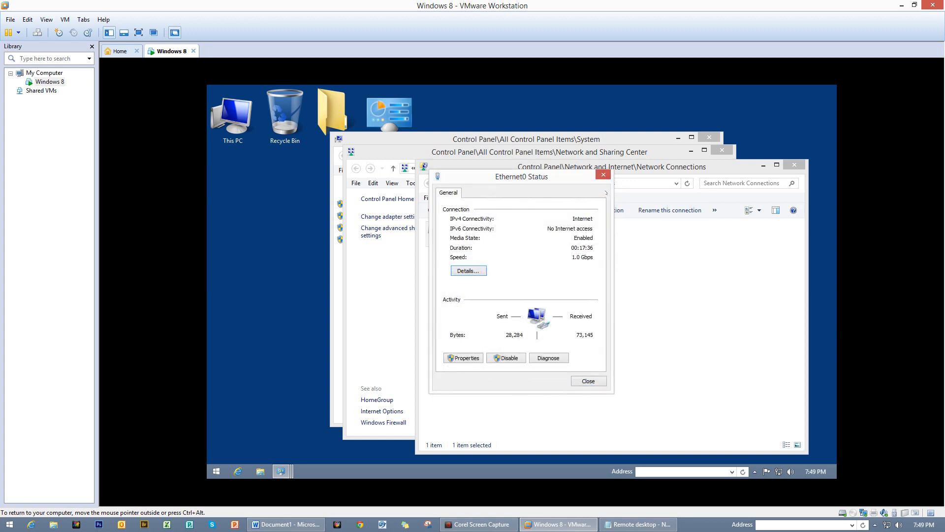
pyautogui.click(603, 175)
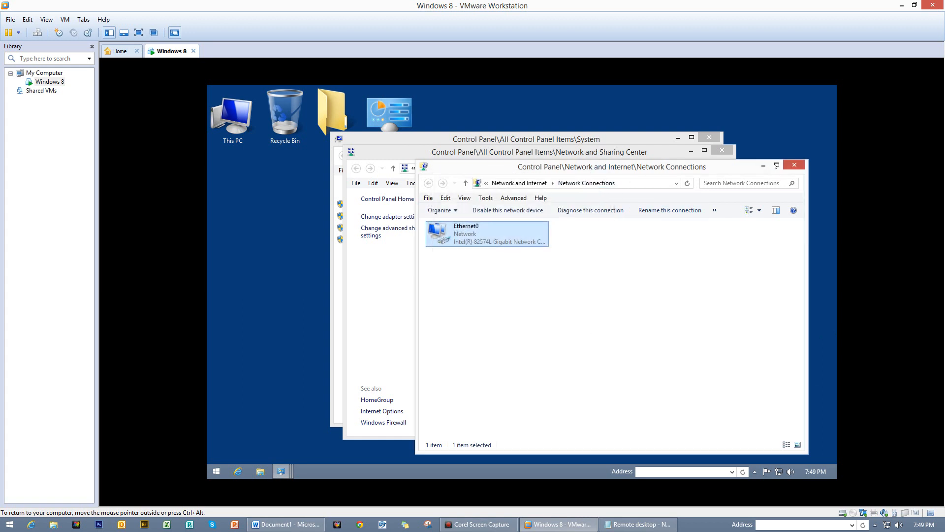
pyautogui.click(797, 165)
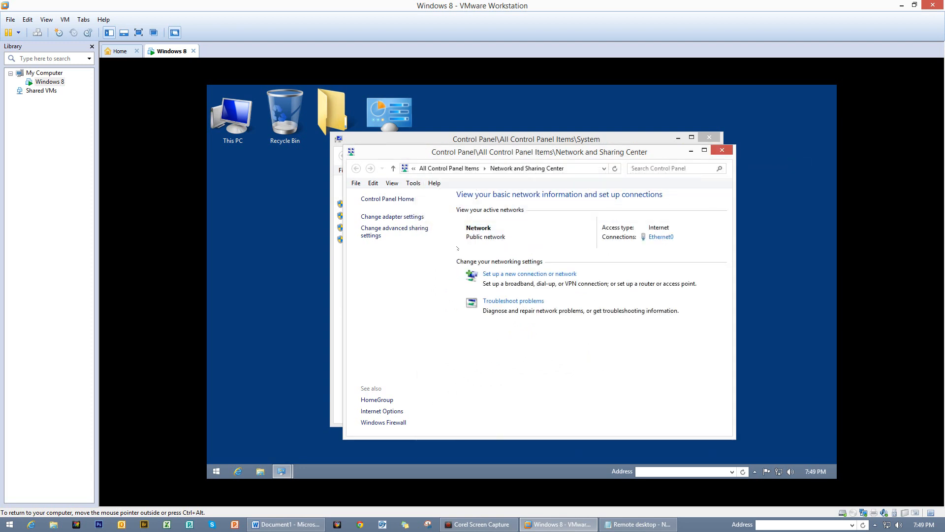
pyautogui.click(723, 152)
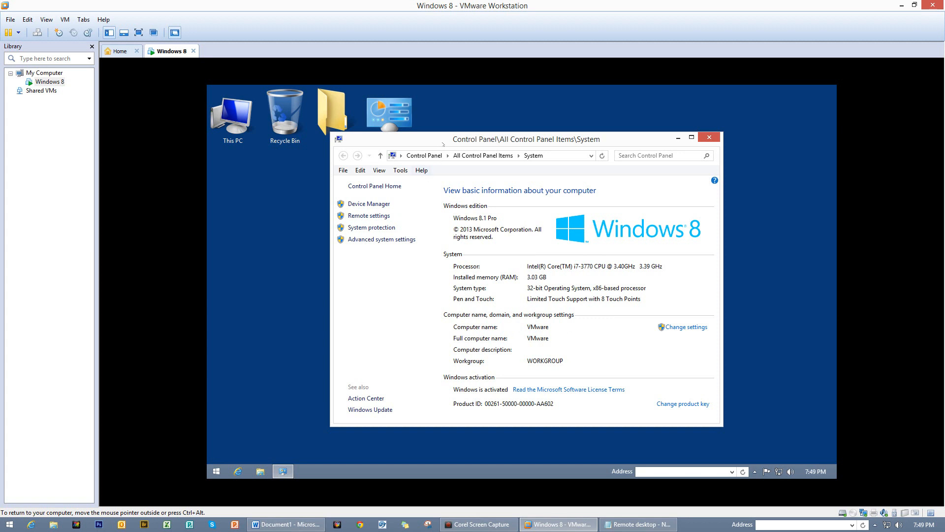
pyautogui.click(709, 137)
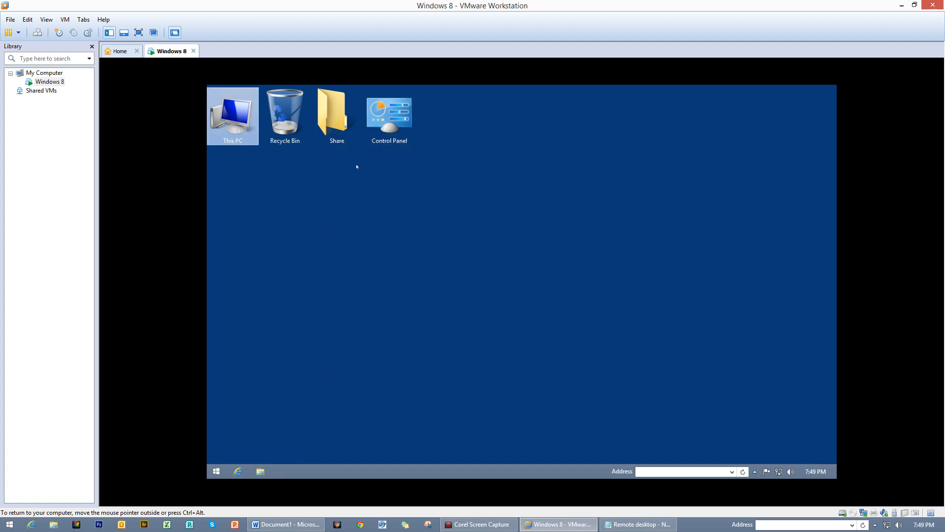
pyautogui.rightClick(208, 121)
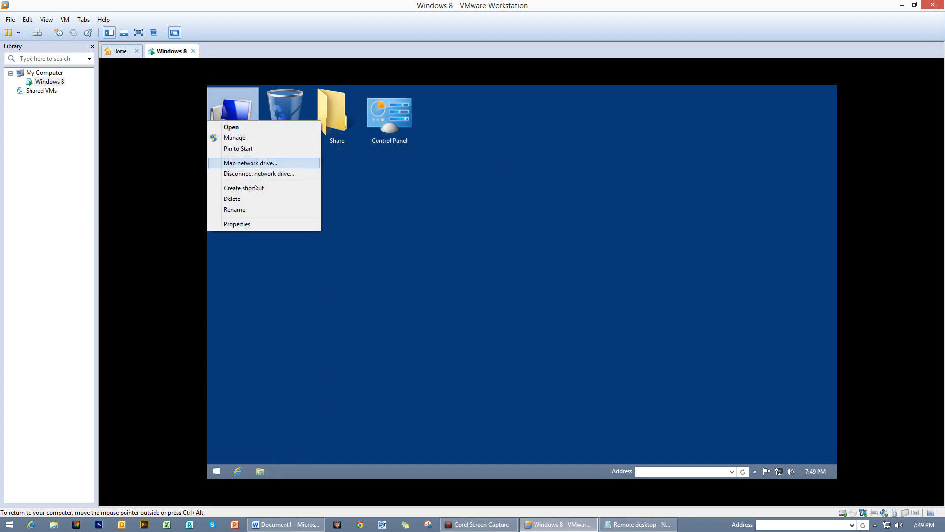
pyautogui.click(490, 228)
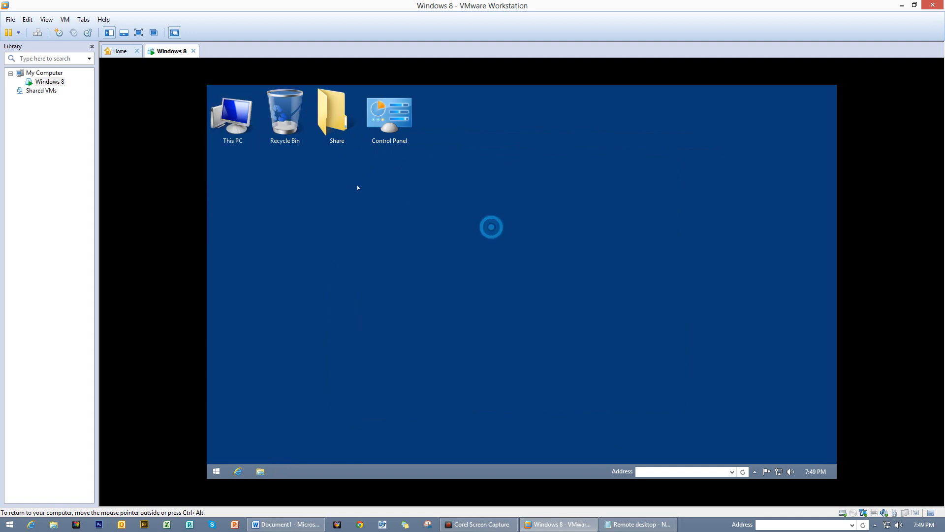
pyautogui.doubleClick(226, 113)
pyautogui.rightClick(226, 113)
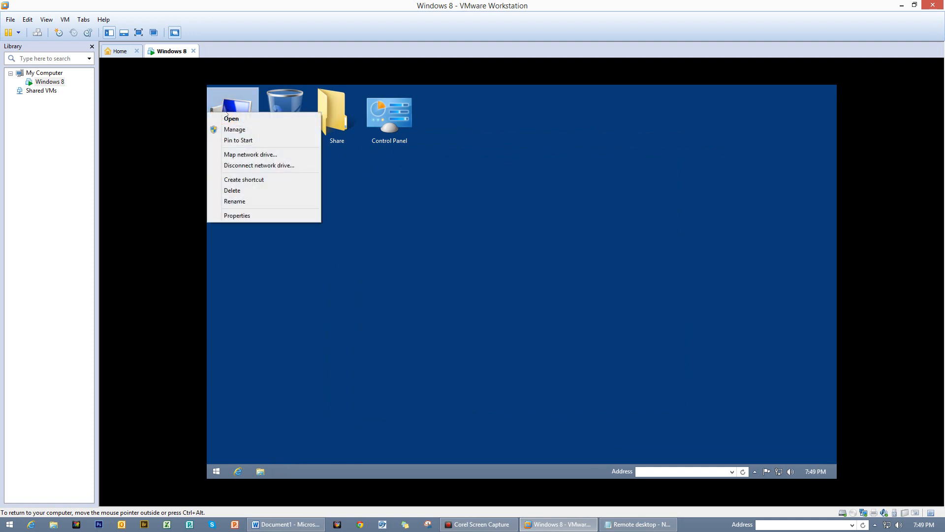
pyautogui.click(246, 216)
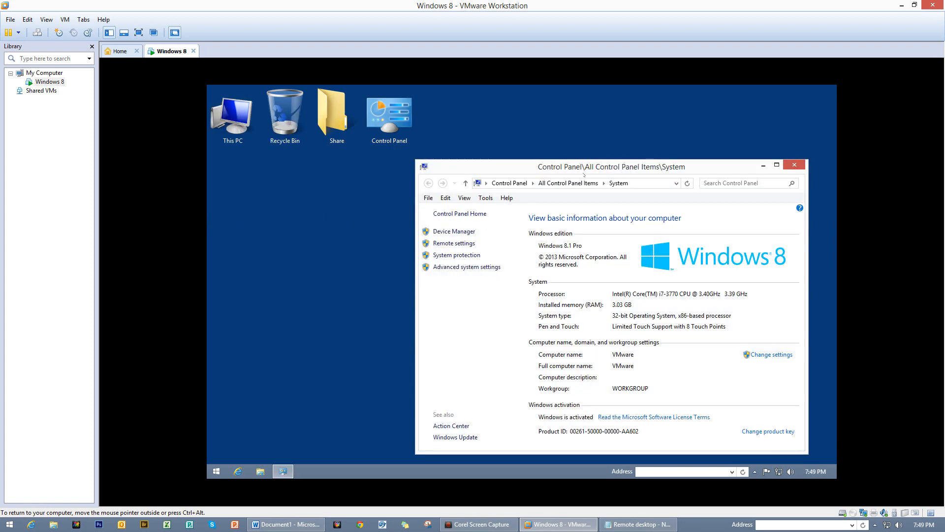
pyautogui.moveTo(595, 168); pyautogui.dragTo(505, 156)
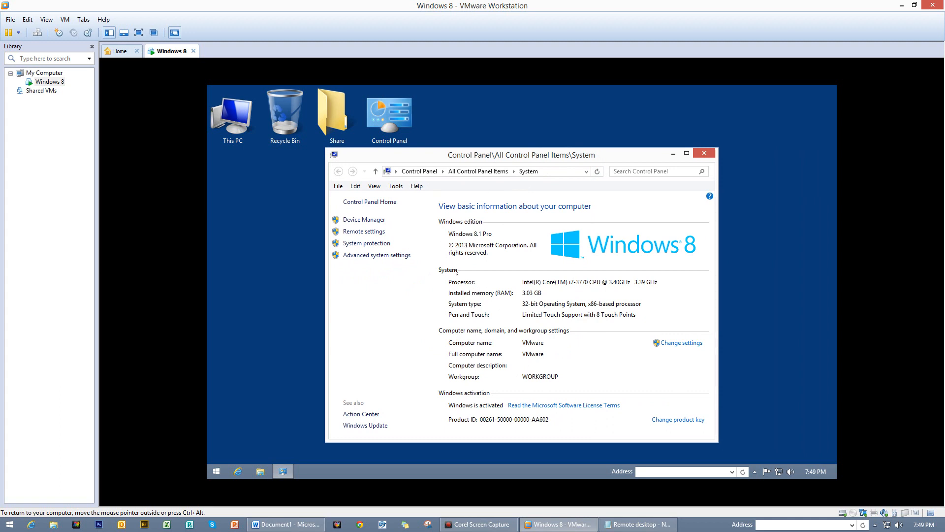
# - Open Remote settings and allow remote connections to this computer
pyautogui.click(365, 232)
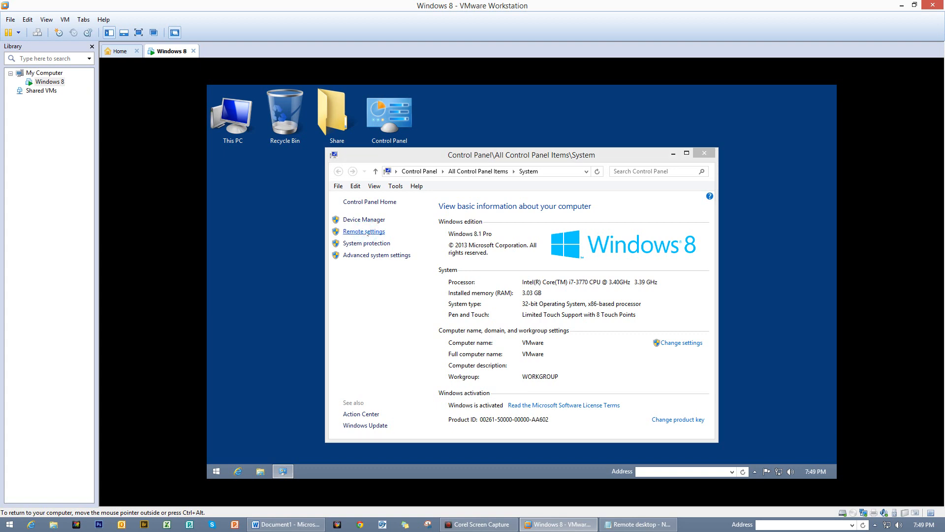
pyautogui.moveTo(395, 149); pyautogui.dragTo(613, 155)
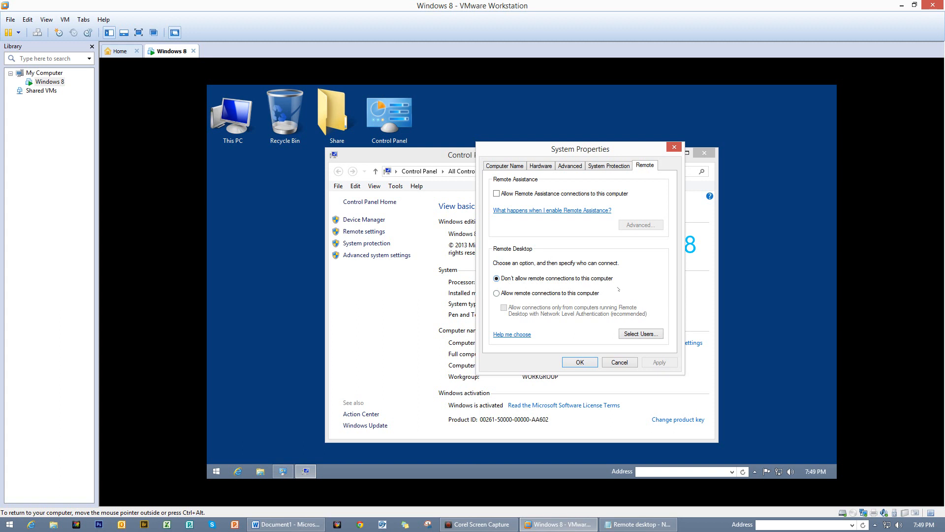
pyautogui.click(496, 293)
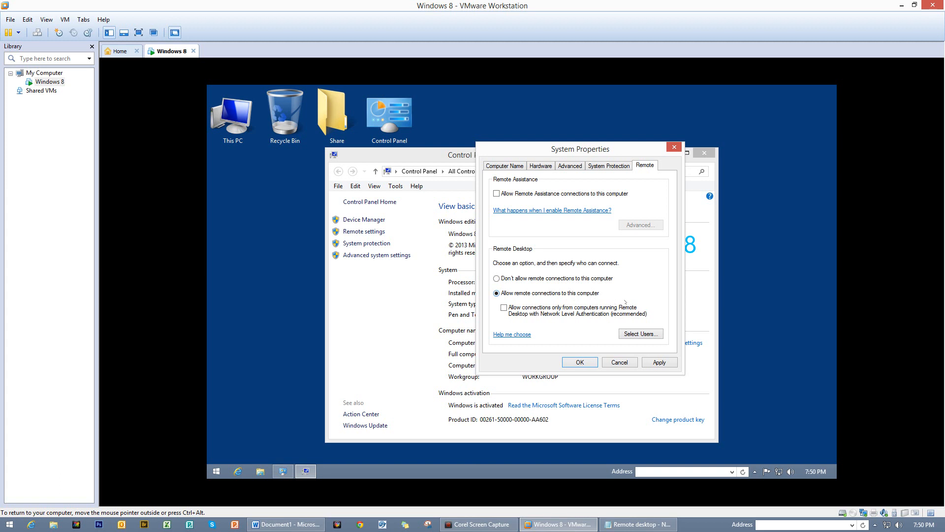
# - Turn off the Network Level Authentication requirement and open the Remote Desktop Users list
pyautogui.click(503, 308)
pyautogui.click(504, 308)
pyautogui.click(504, 308)
pyautogui.click(507, 312)
pyautogui.click(641, 334)
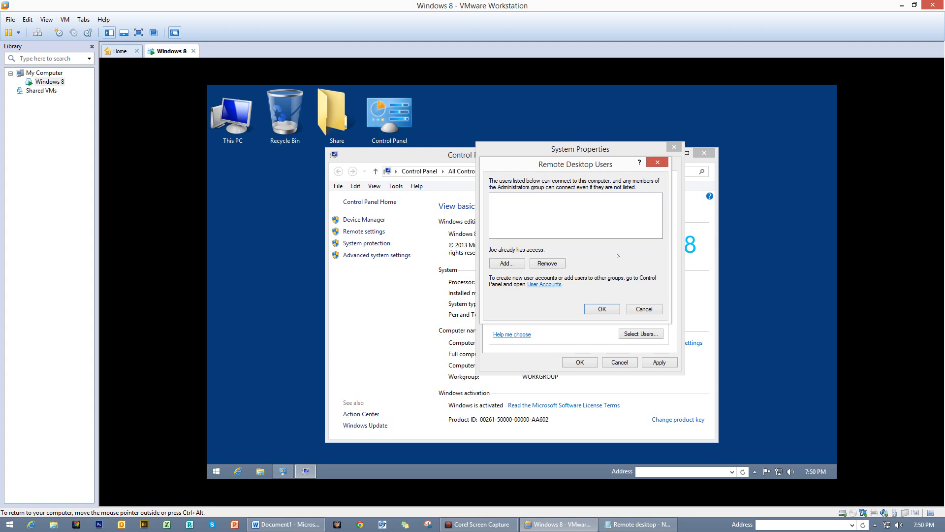
# - Open Computer Management from This PC and show the local user accounts
pyautogui.rightClick(208, 126)
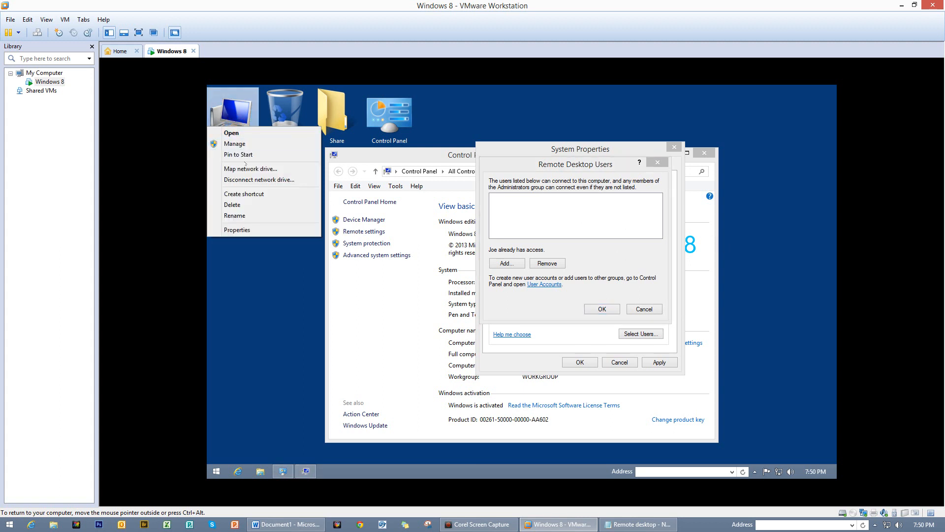
pyautogui.click(242, 143)
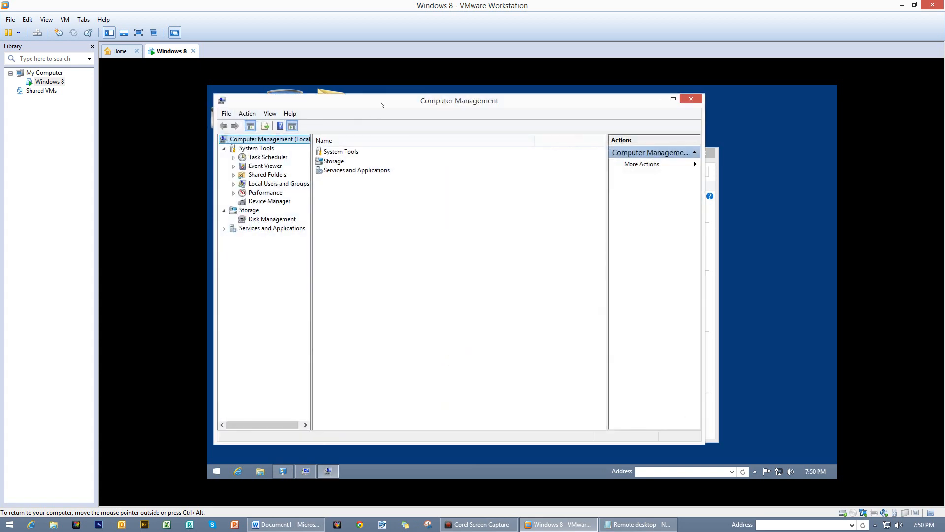
pyautogui.moveTo(382, 105); pyautogui.dragTo(477, 129)
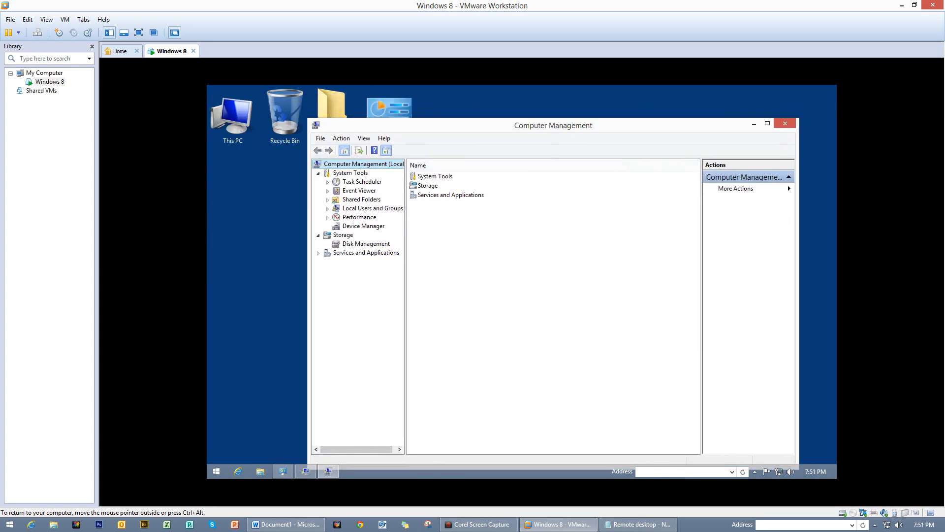
pyautogui.click(327, 209)
pyautogui.click(359, 216)
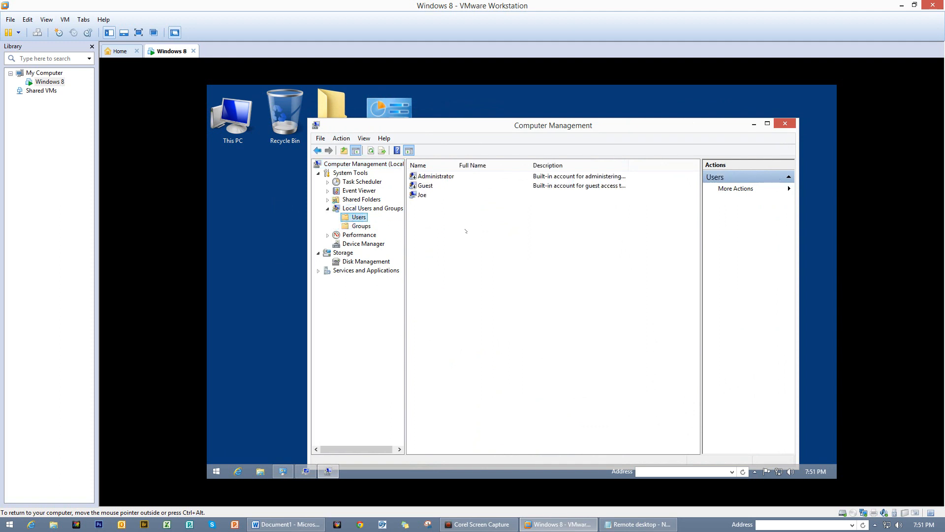
# - Open the remote user's Properties, view its Member Of groups, and start adding another group
pyautogui.click(424, 196)
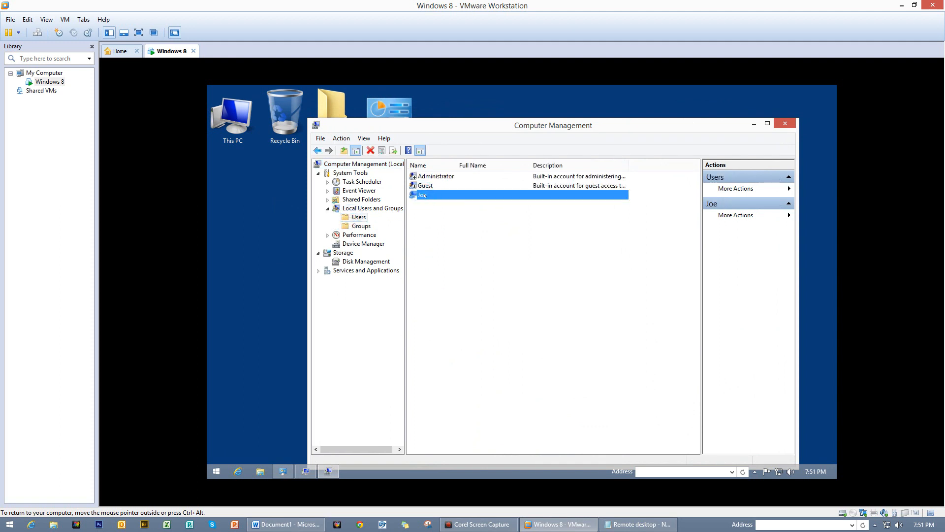
pyautogui.rightClick(424, 195)
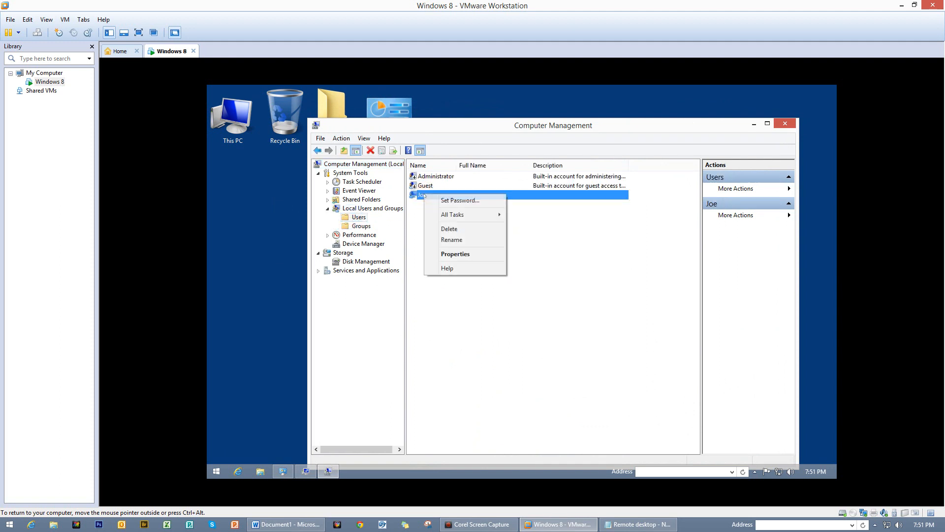
pyautogui.click(450, 254)
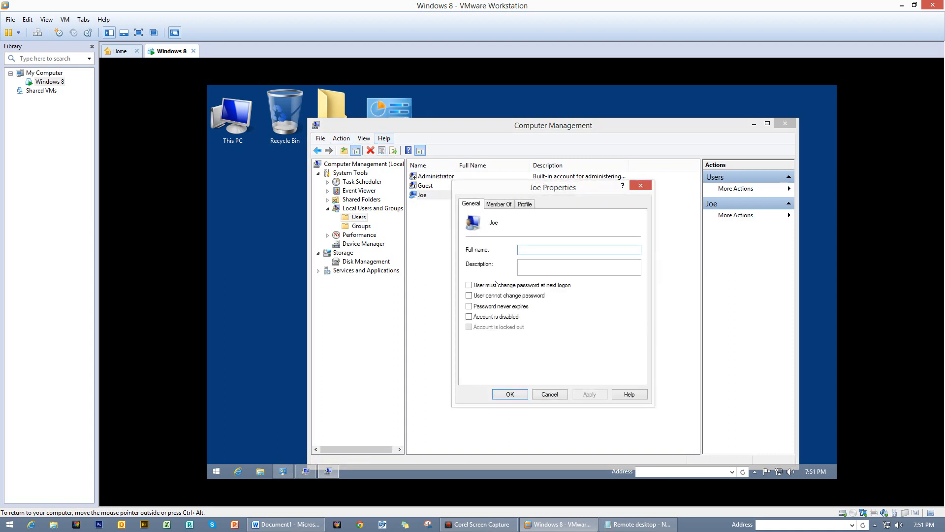
pyautogui.click(503, 206)
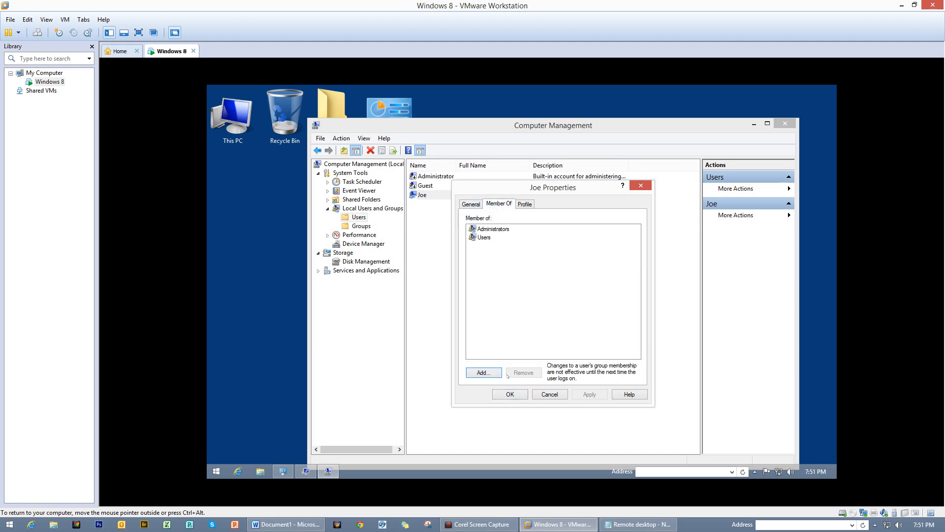
pyautogui.click(481, 373)
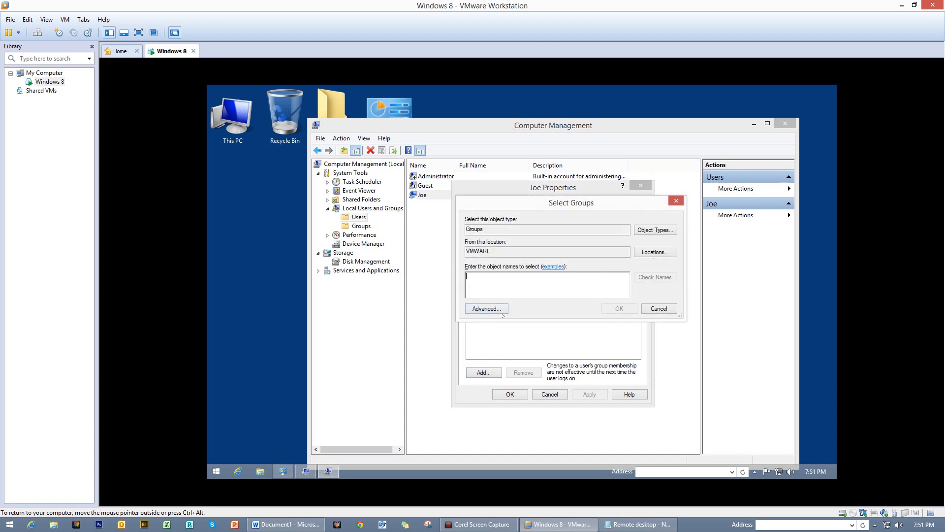
# - Search all groups and add Remote Desktop Users to the account's group memberships
pyautogui.click(486, 308)
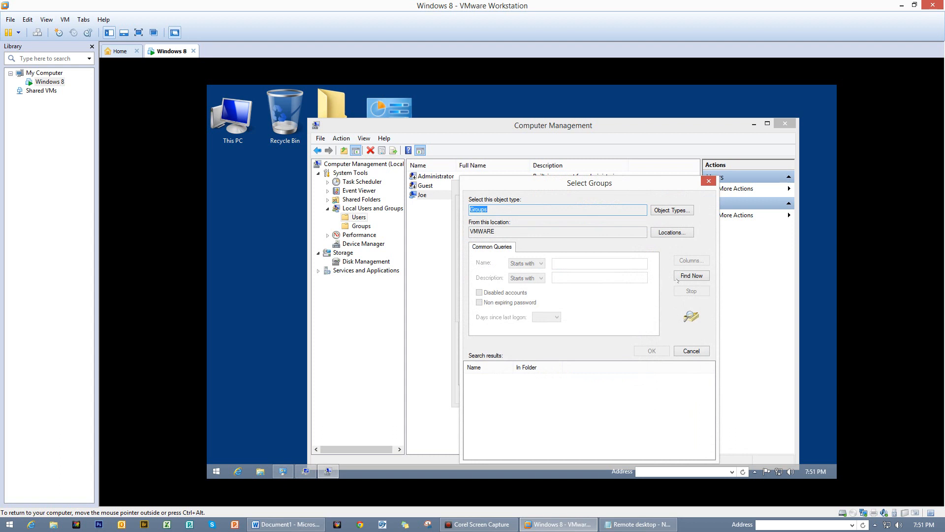
pyautogui.click(692, 276)
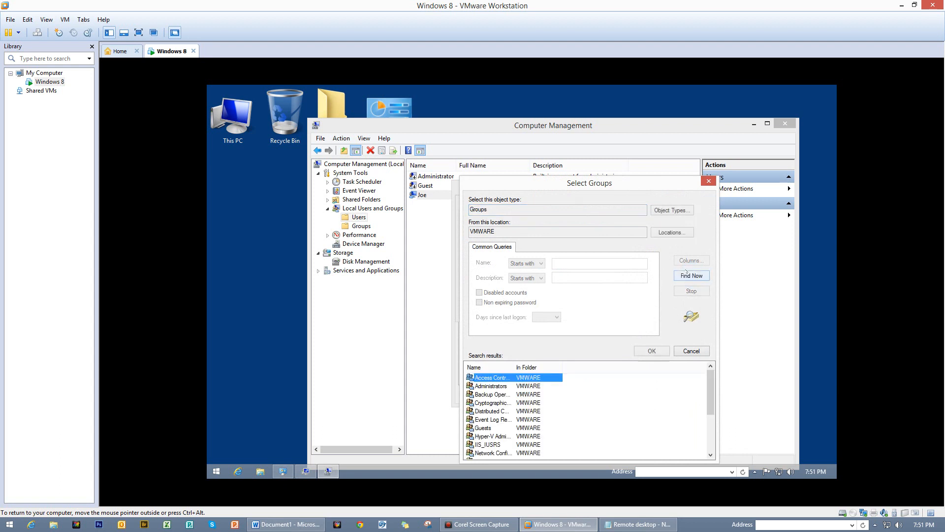
pyautogui.moveTo(615, 183); pyautogui.dragTo(620, 138)
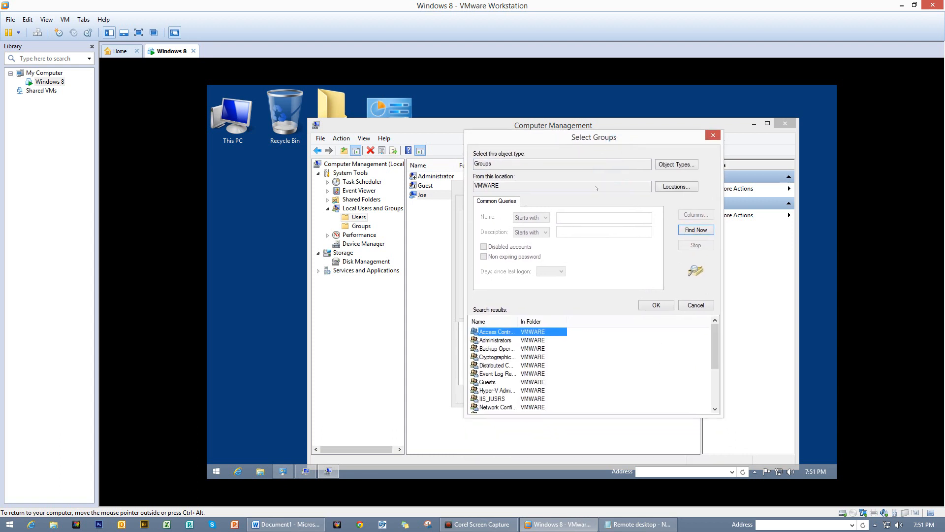
pyautogui.moveTo(715, 350); pyautogui.dragTo(713, 375)
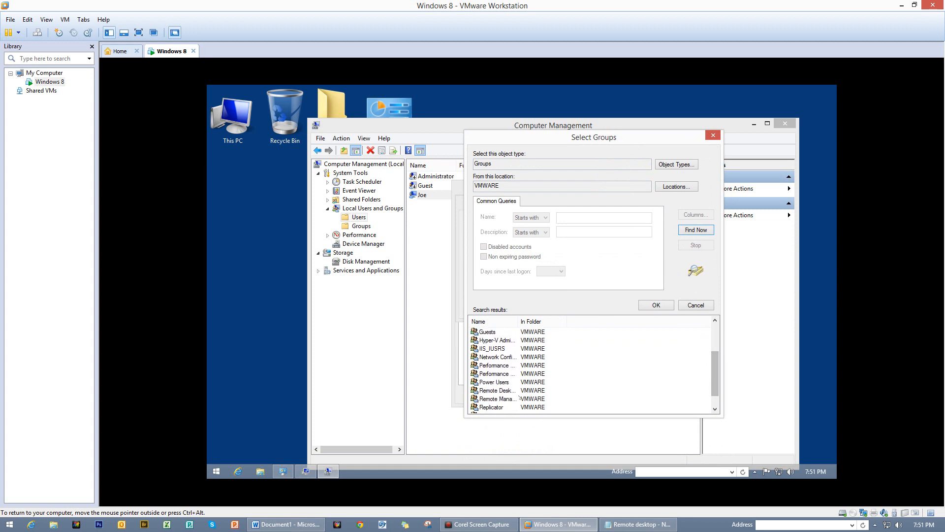
pyautogui.click(507, 391)
pyautogui.doubleClick(519, 319)
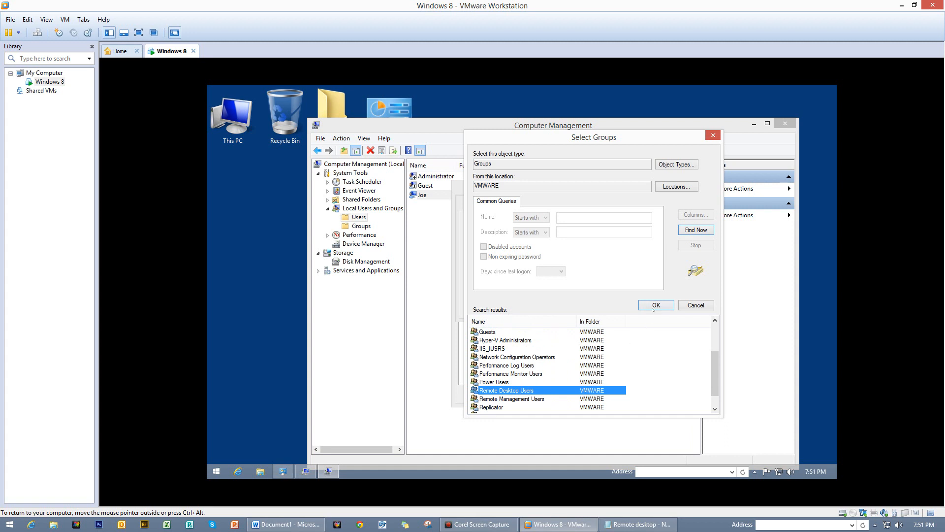
pyautogui.click(655, 305)
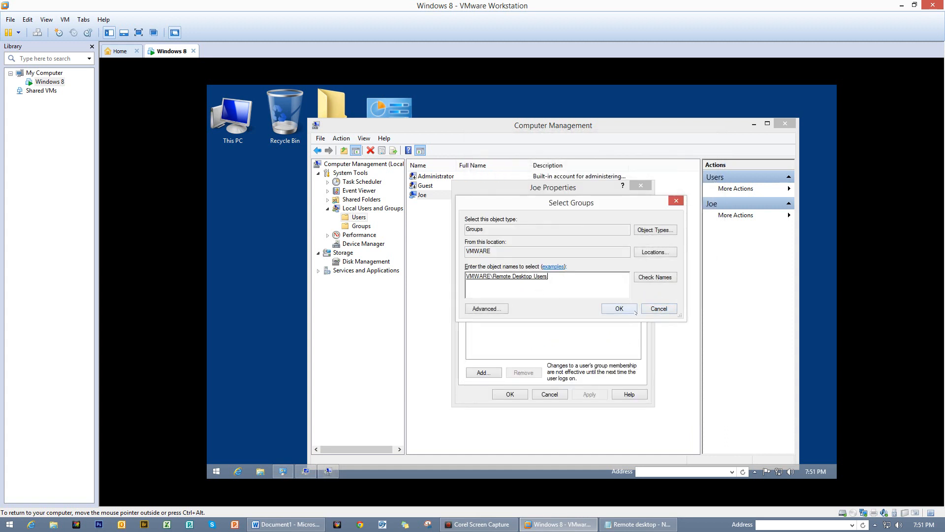
pyautogui.click(634, 310)
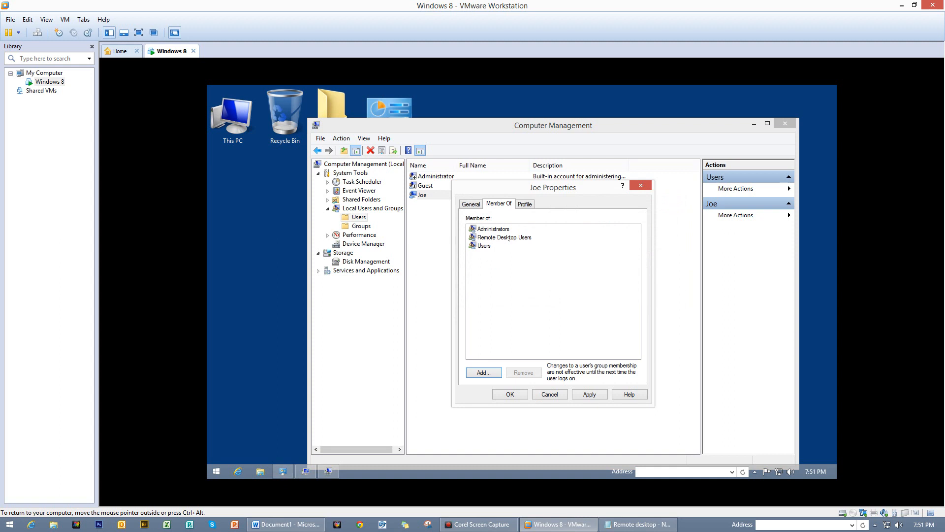
# - Review the Remote Desktop Users and Administrators memberships, then close the account's Properties window
pyautogui.click(509, 238)
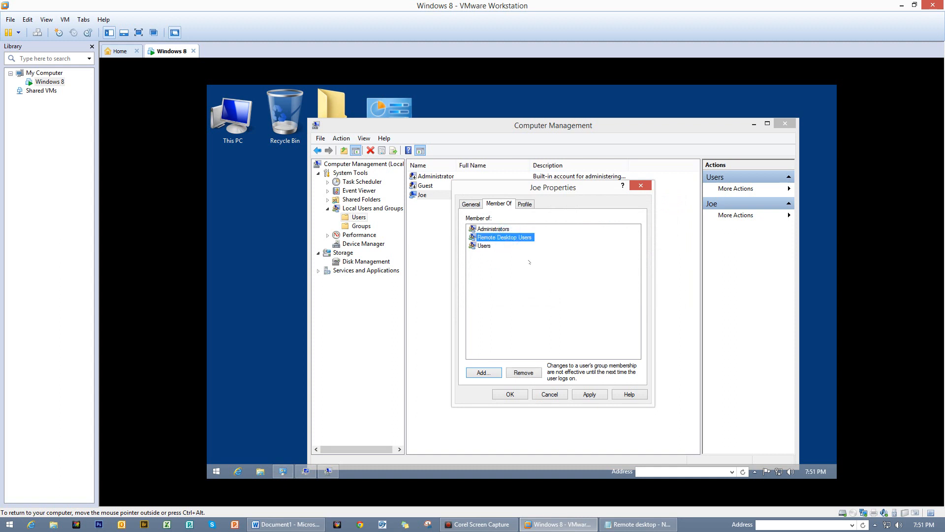
pyautogui.click(492, 229)
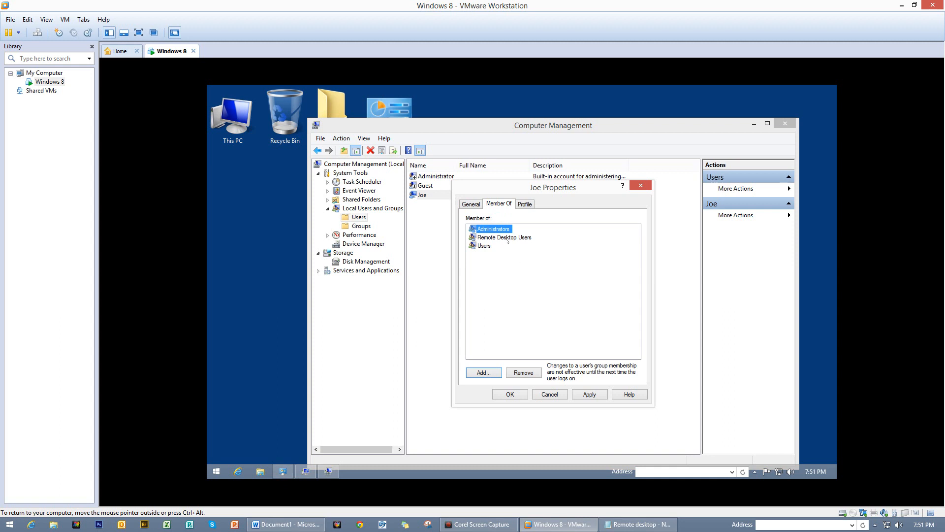
pyautogui.click(508, 239)
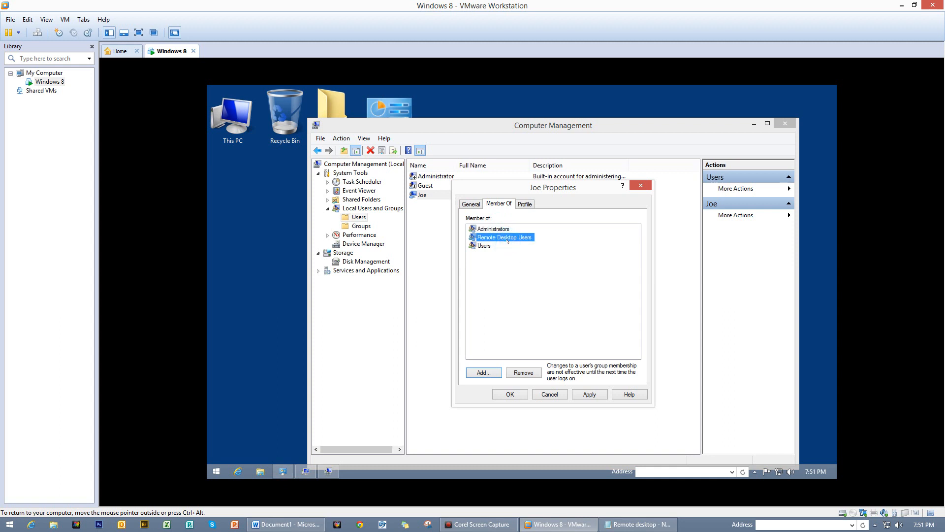
pyautogui.click(553, 265)
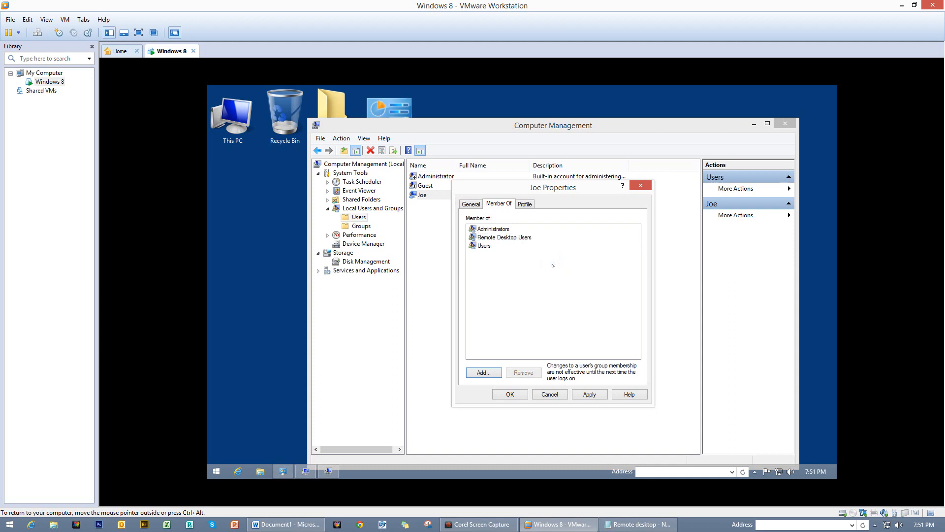
pyautogui.click(500, 238)
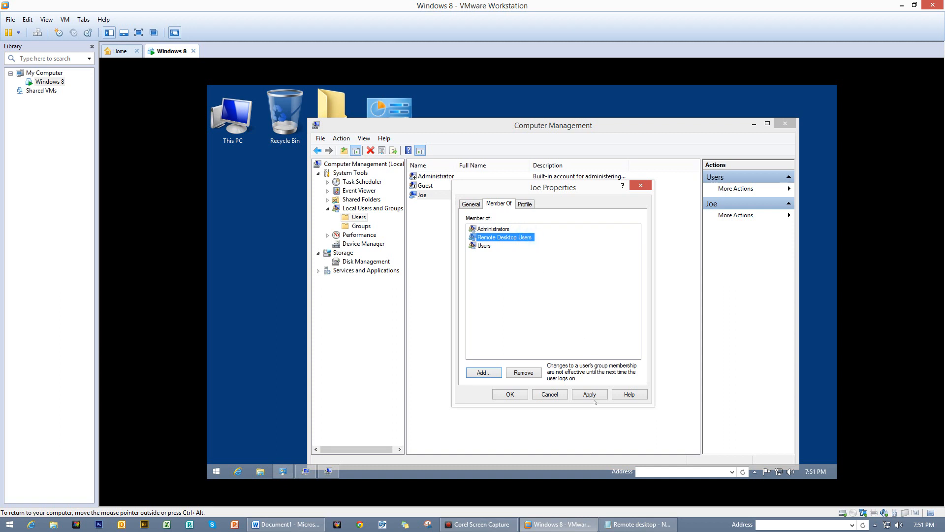
pyautogui.click(551, 395)
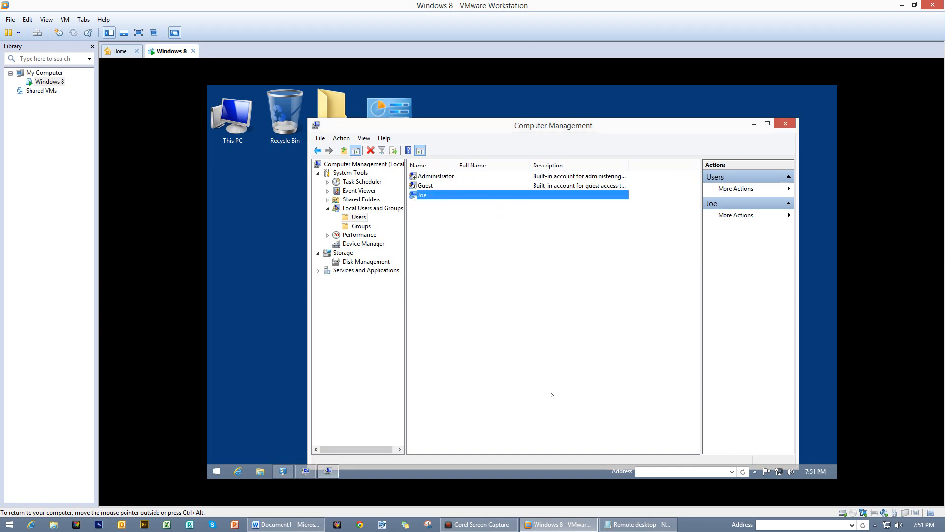
# - Close Computer Management and add the user account to the Remote Desktop Users list
pyautogui.click(786, 125)
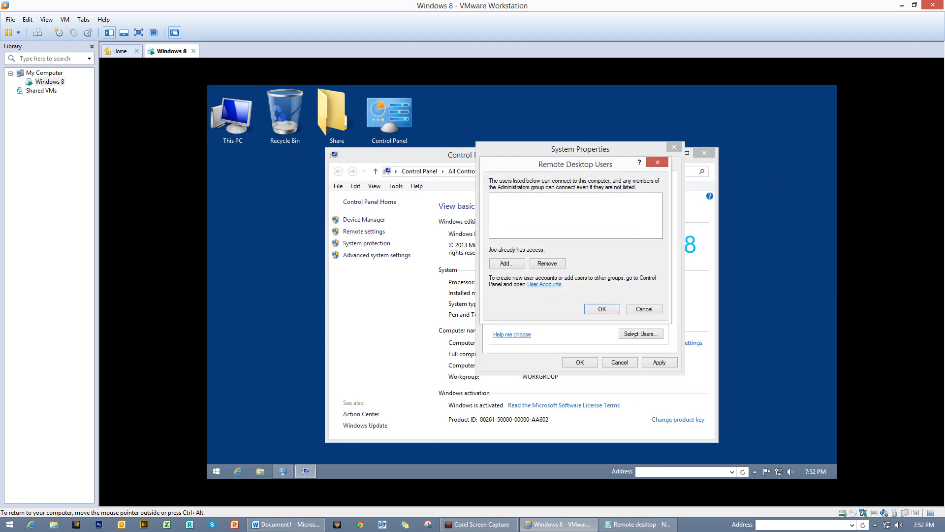
pyautogui.click(503, 263)
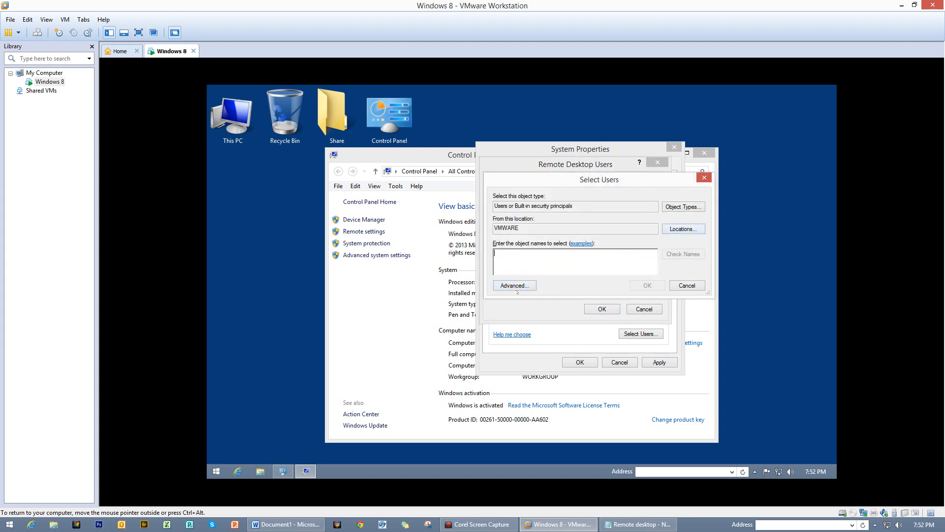
pyautogui.click(515, 285)
pyautogui.click(719, 275)
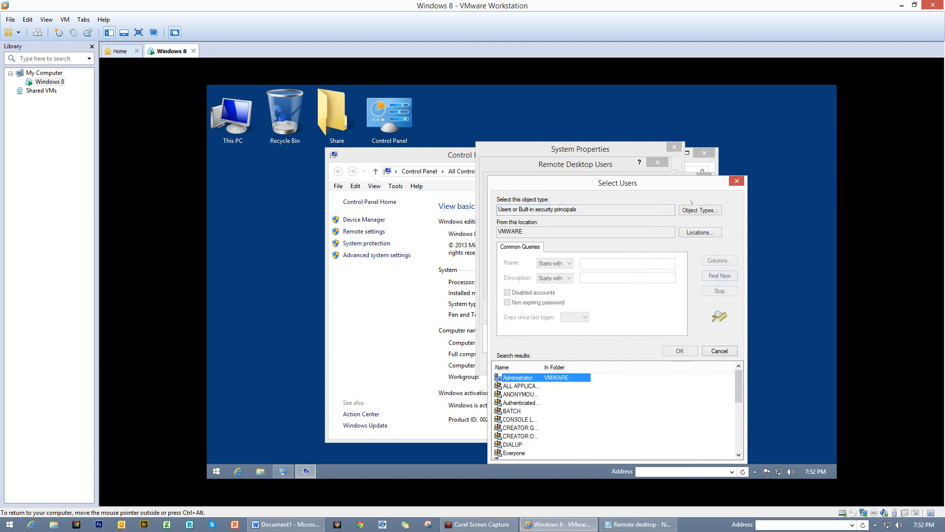
pyautogui.moveTo(710, 316); pyautogui.dragTo(712, 349)
pyautogui.click(481, 339)
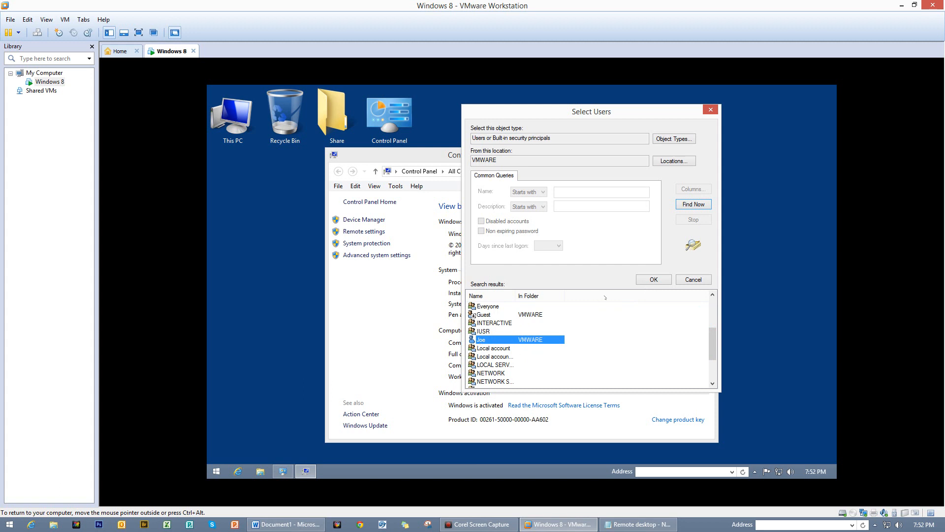
pyautogui.click(655, 279)
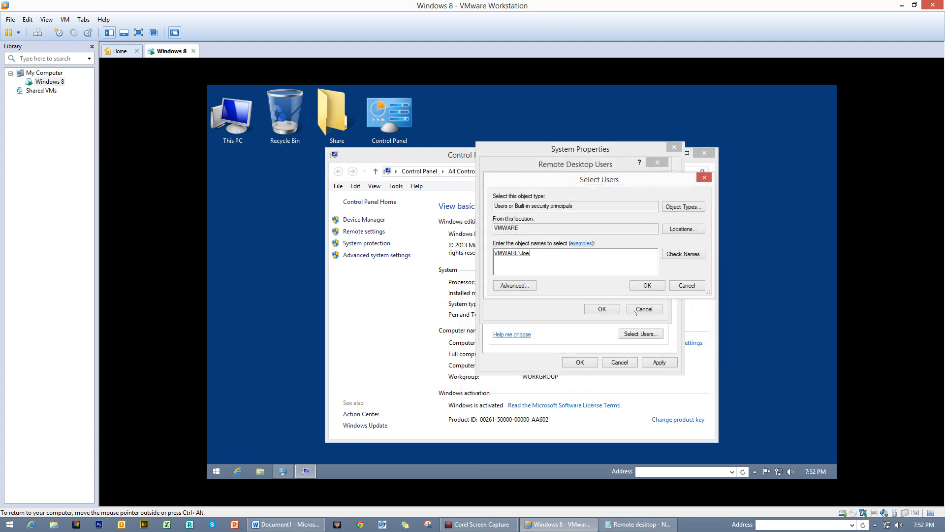
pyautogui.click(648, 285)
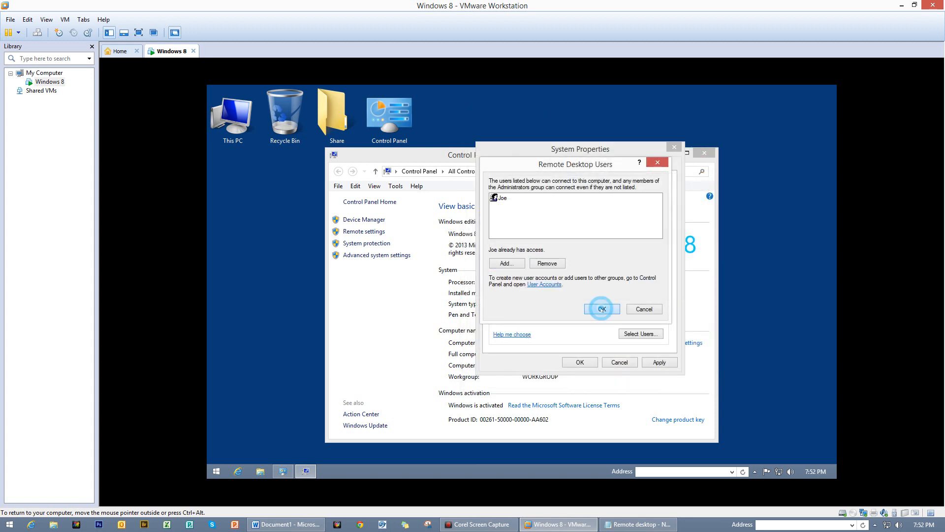
pyautogui.click(602, 309)
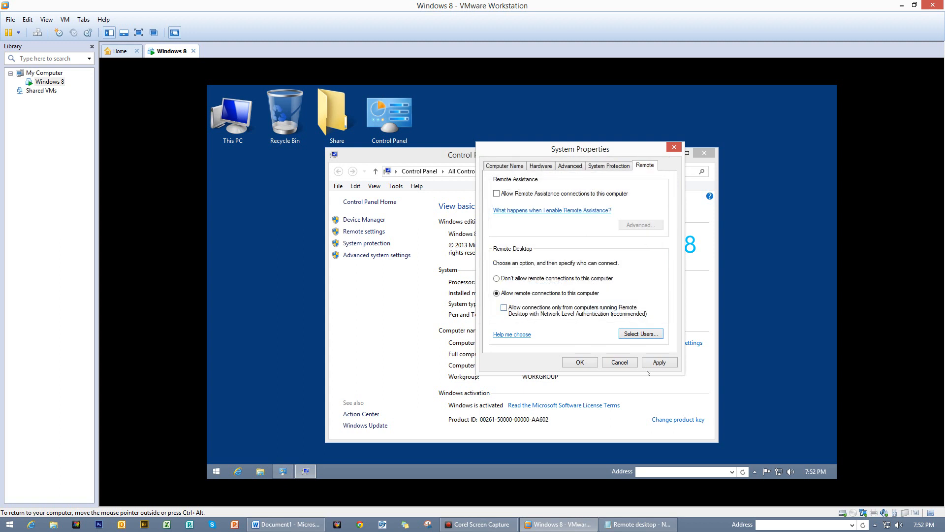
# - Apply the remote connection settings, close System Properties, and reposition the System window
pyautogui.click(669, 365)
pyautogui.click(592, 363)
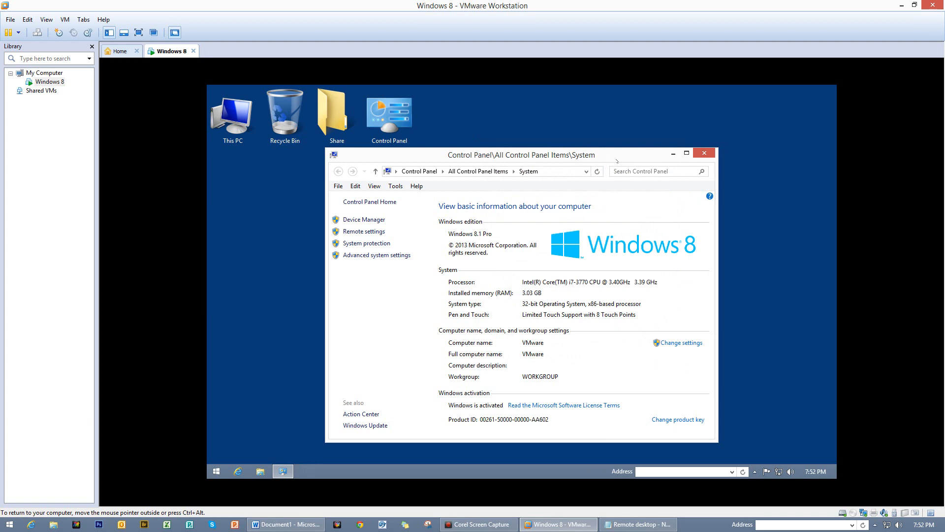
pyautogui.moveTo(617, 161); pyautogui.dragTo(610, 139)
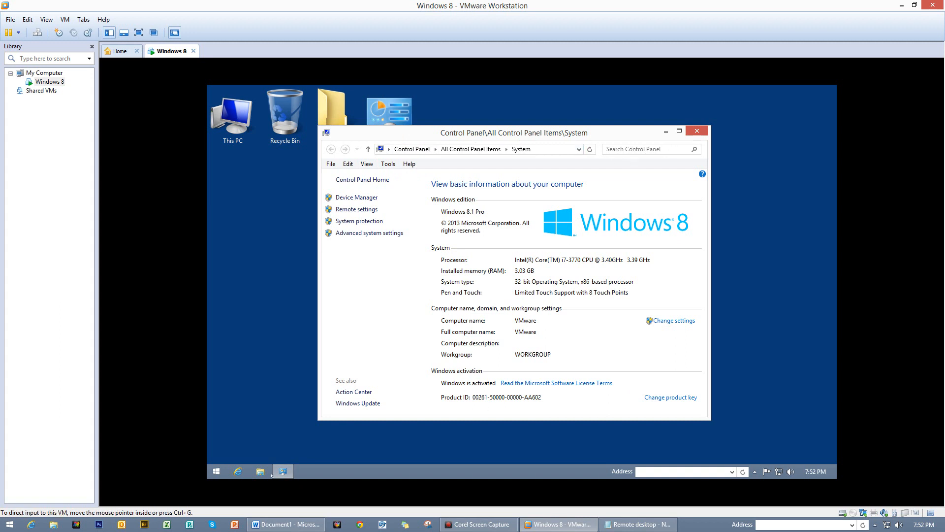
# - Launch Notepad in the VM and type 'remote Desktop testing'
pyautogui.click(656, 472)
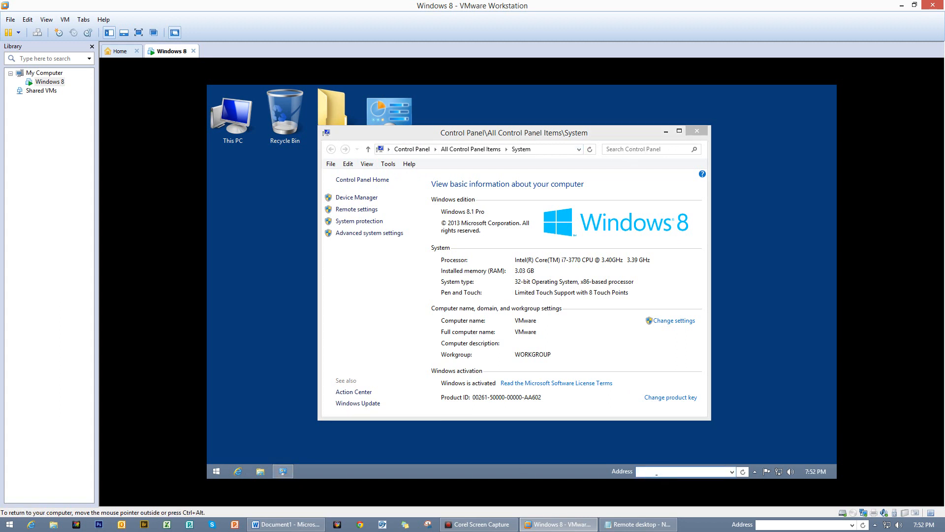
pyautogui.write('notepad')
pyautogui.press('Return')
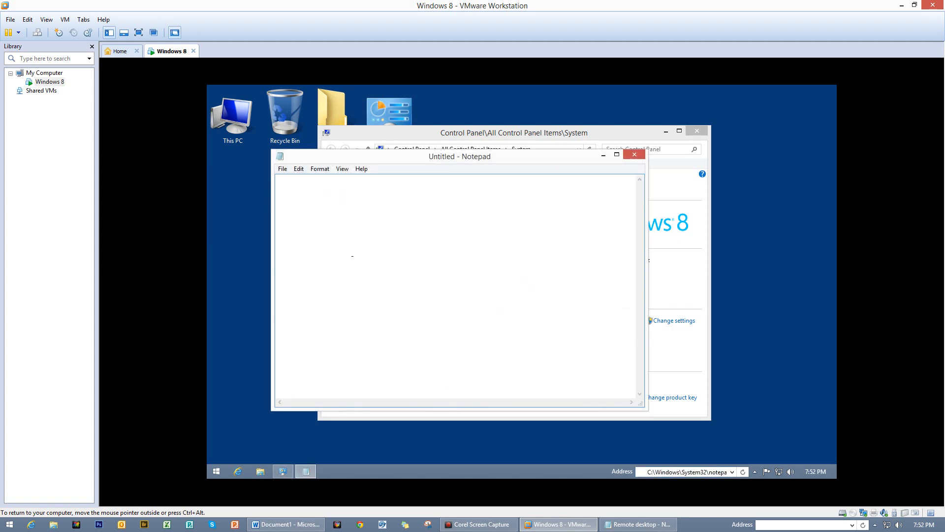
pyautogui.write('remote Desktop testing')
# - Set the Notepad text font size to 20
pyautogui.moveTo(373, 184); pyautogui.dragTo(262, 169)
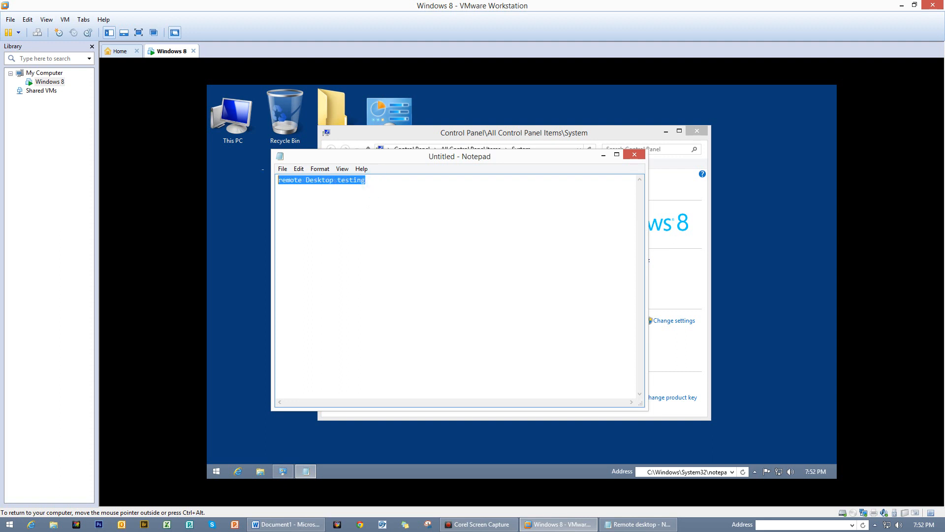
pyautogui.click(320, 169)
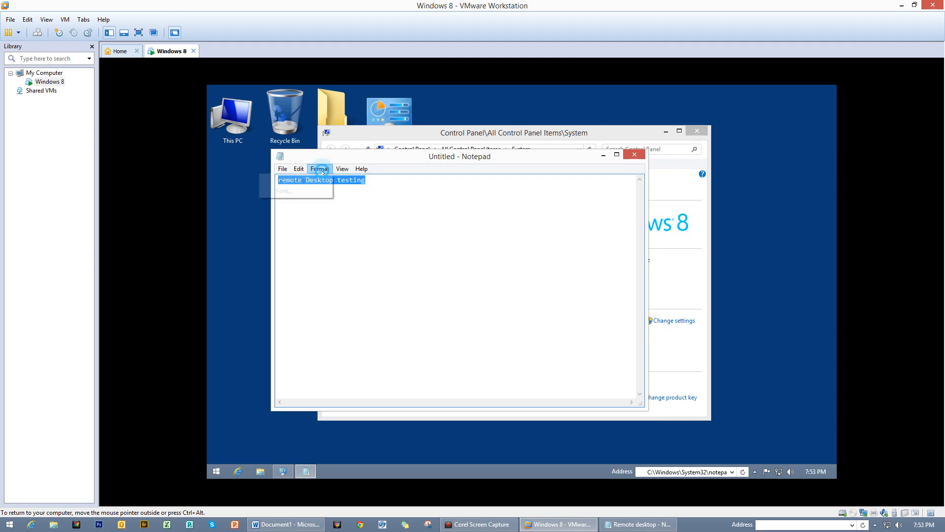
pyautogui.click(311, 193)
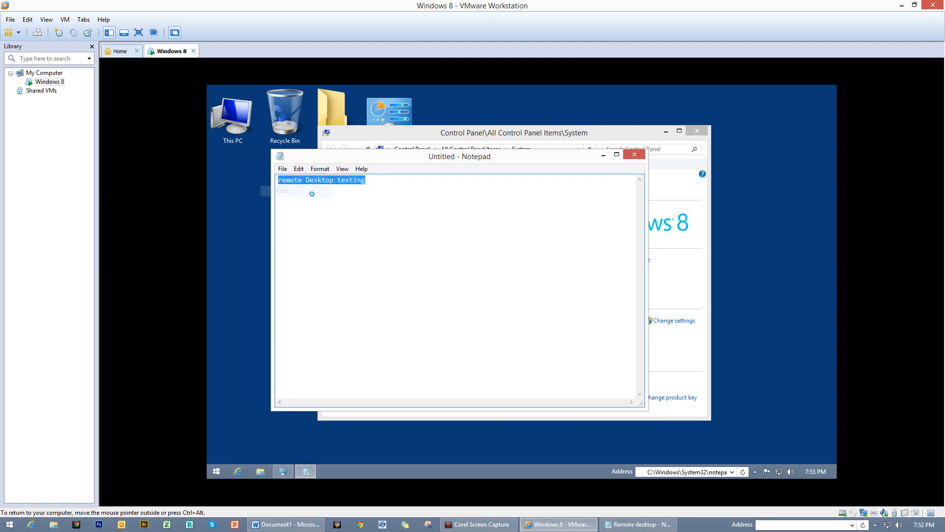
pyautogui.click(465, 306)
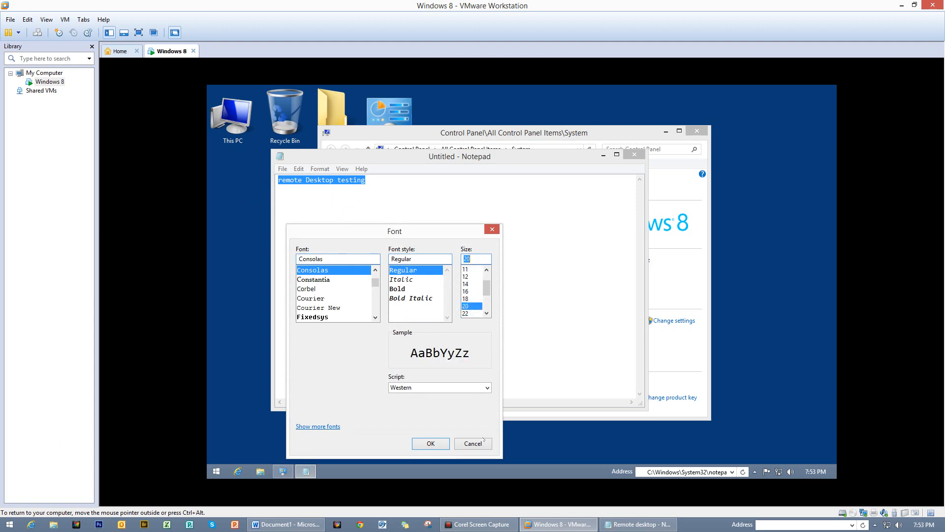
pyautogui.click(431, 443)
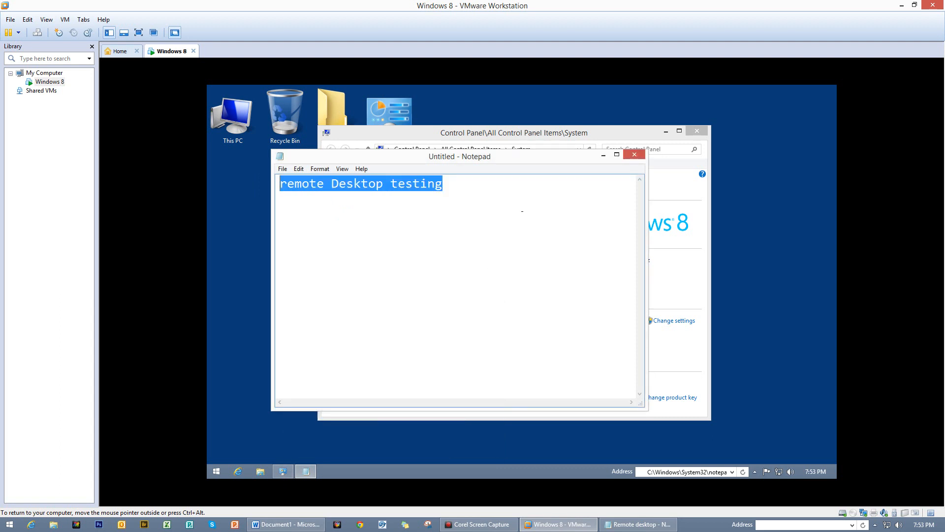
# - Narrow Notepad, move it over the System window, and minimize VMware Workstation
pyautogui.moveTo(644, 225); pyautogui.dragTo(486, 232)
pyautogui.moveTo(418, 158); pyautogui.dragTo(514, 157)
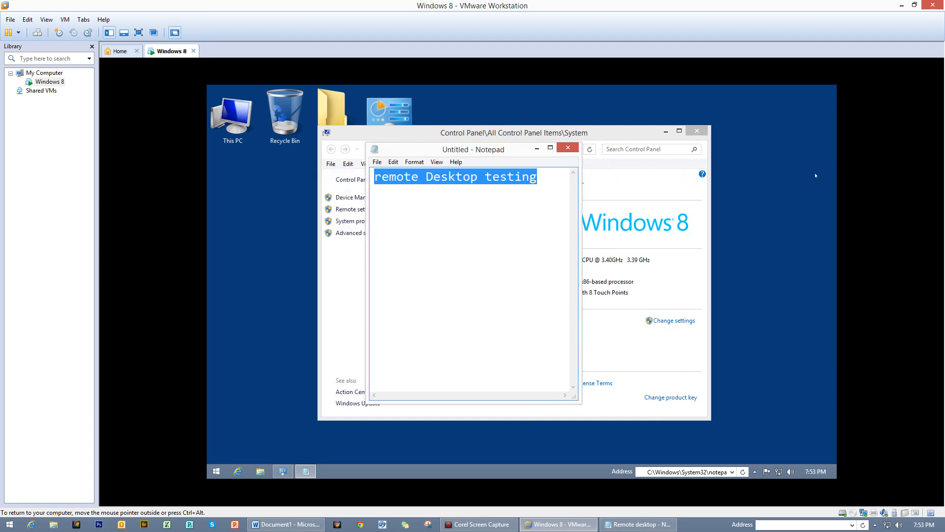
pyautogui.click(901, 5)
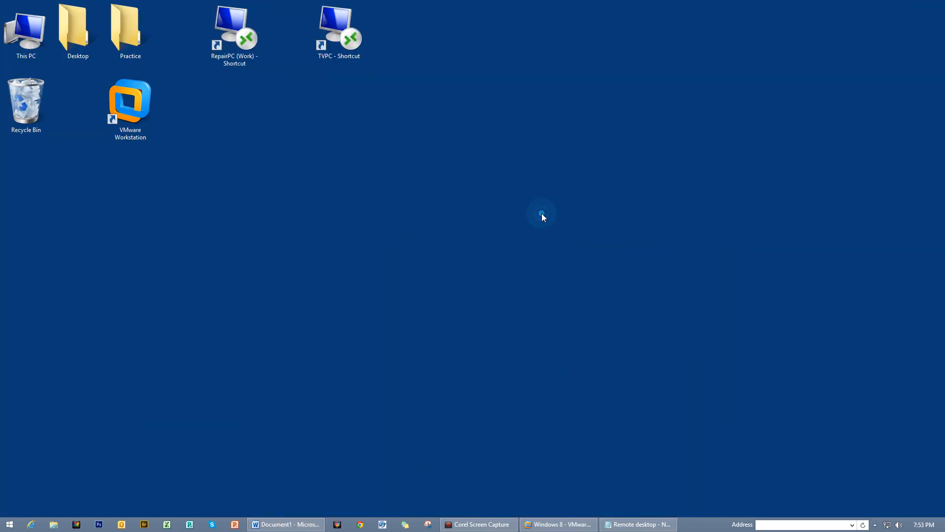
# - Launch Remote Desktop Connection with mstsc and set the computer to 192.168.241.128
pyautogui.click(776, 524)
pyautogui.write('mstsc')
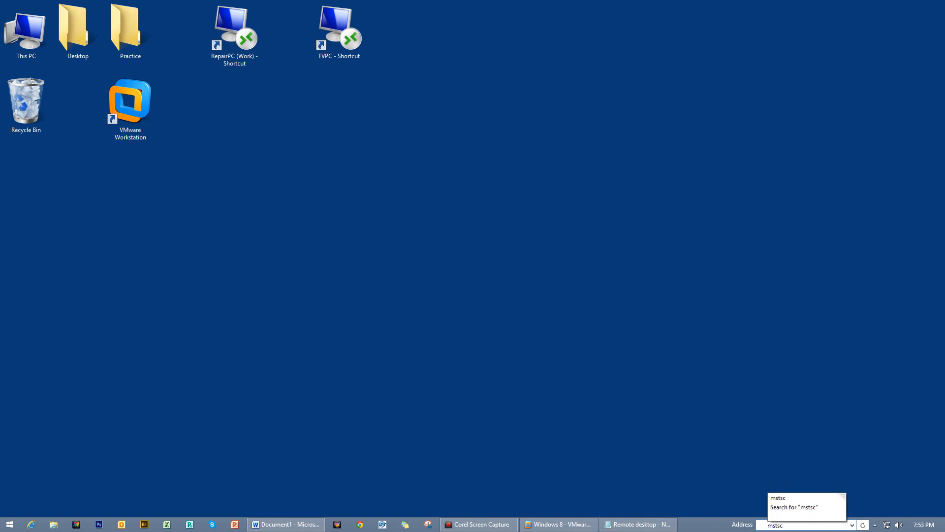
pyautogui.press('Return')
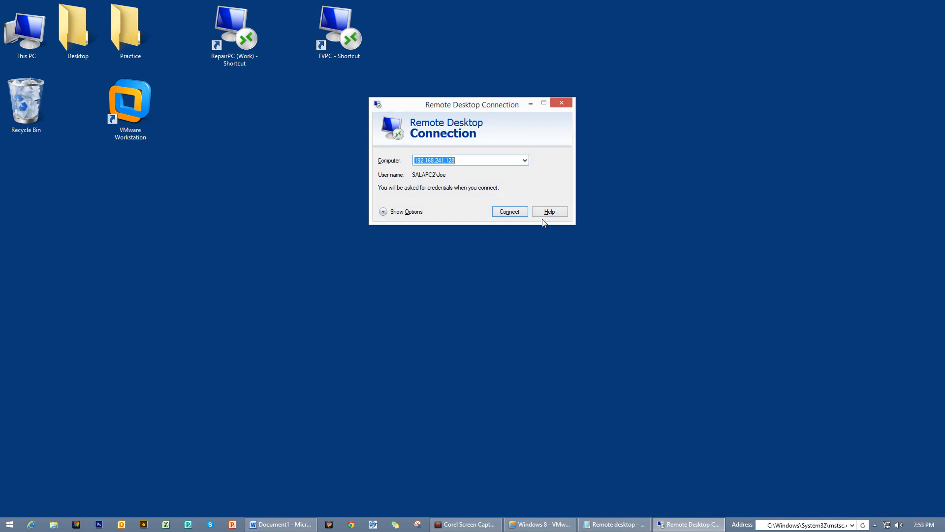
pyautogui.click(503, 164)
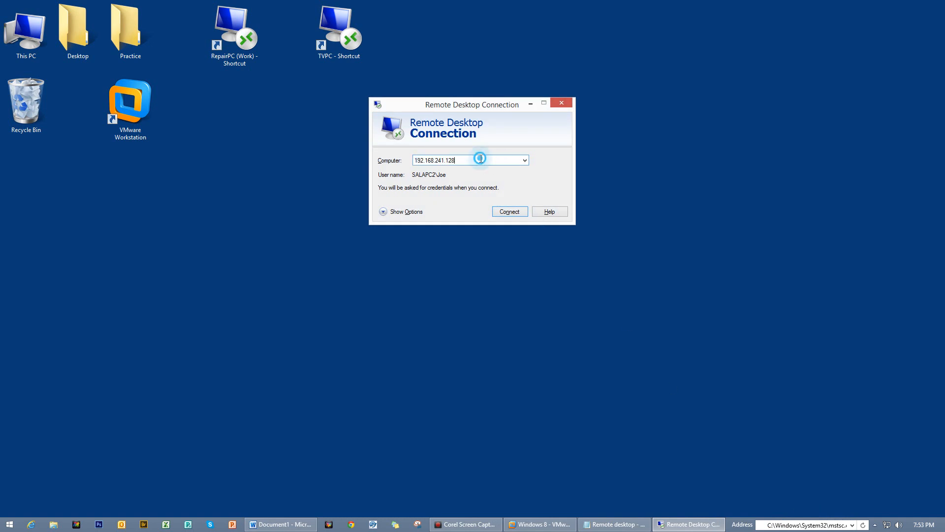
pyautogui.press('BackSpace')
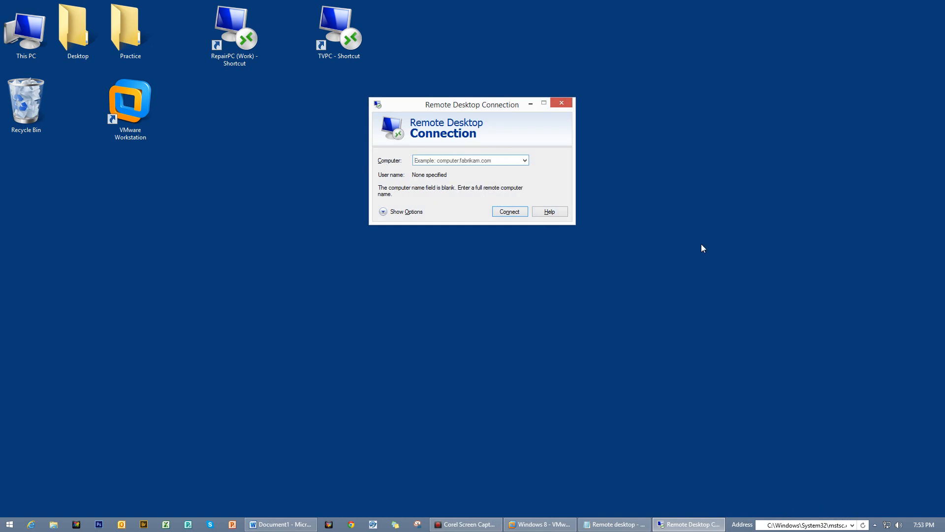
pyautogui.hotkey('alt', 'Tab')
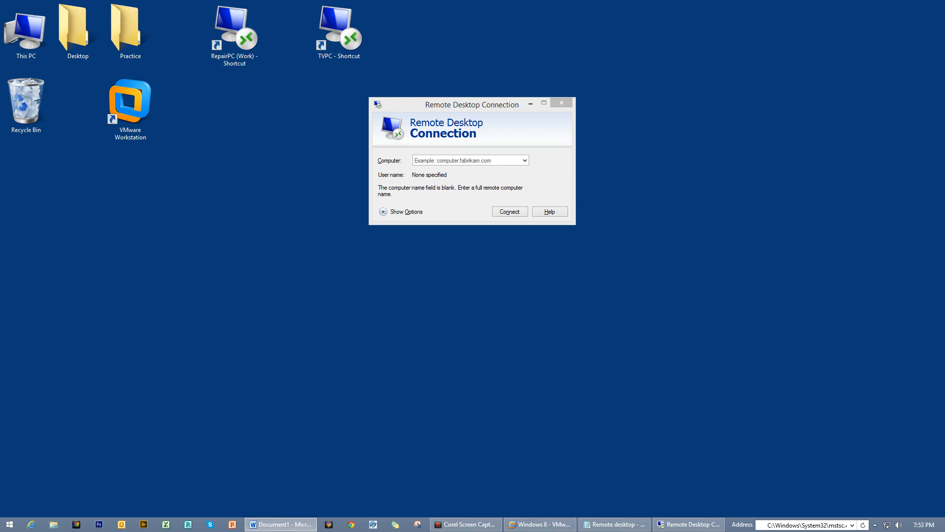
pyautogui.click(492, 160)
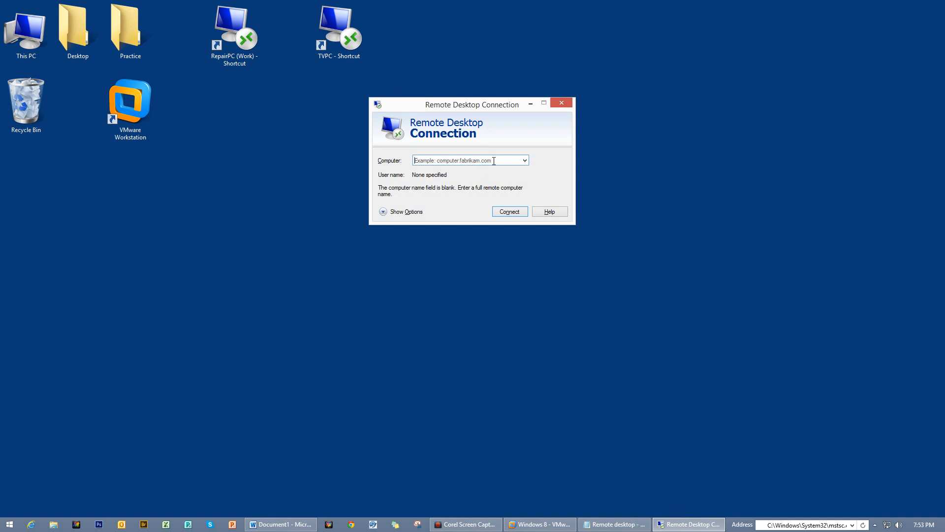
pyautogui.write('192.168.241.128')
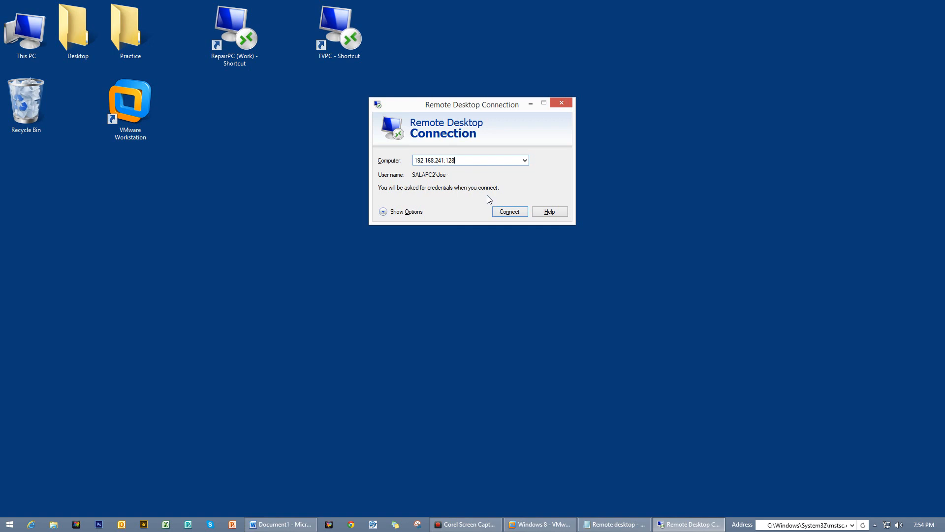
# - Connect to 192.168.241.128 and sign in with the account password
pyautogui.click(507, 215)
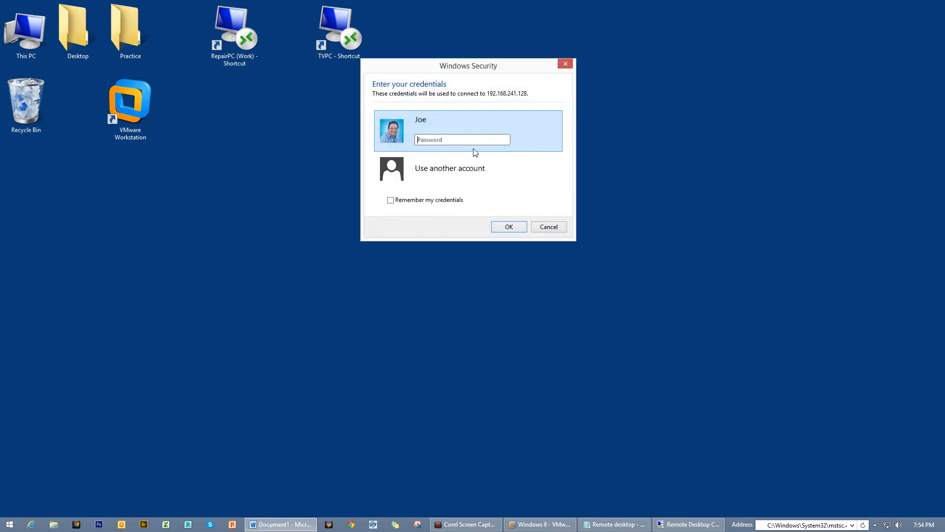
pyautogui.click(470, 142)
pyautogui.write('•••')
pyautogui.press('Return')
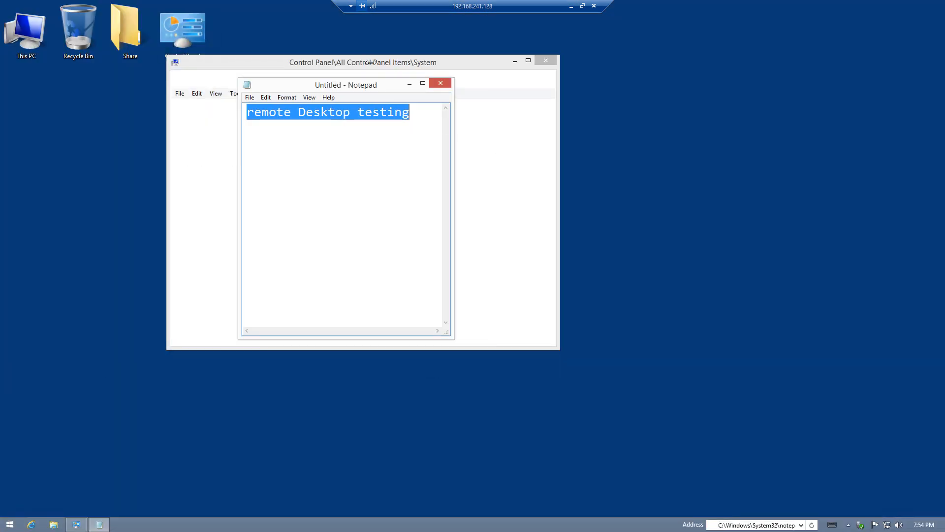
# - Show the remote session in an enlarged window and arrange the remote Notepad and System windows
pyautogui.moveTo(373, 85); pyautogui.dragTo(703, 152)
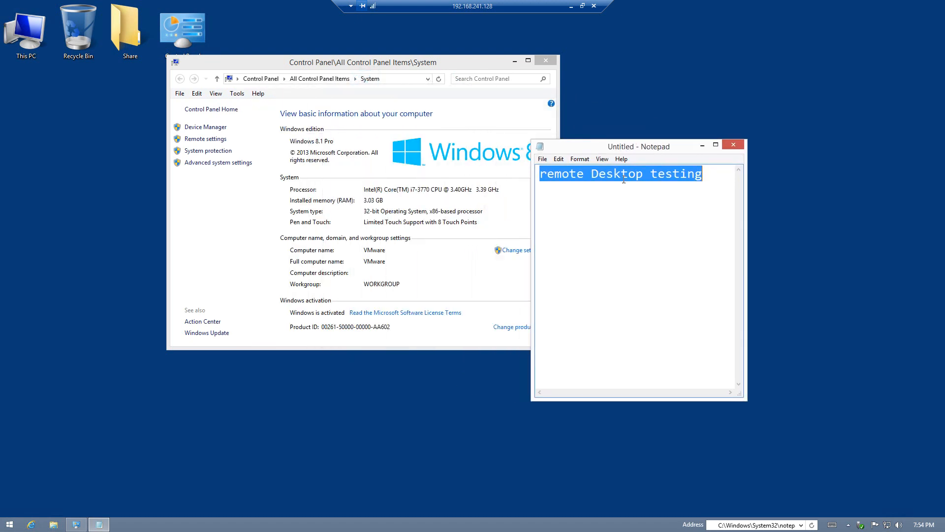
pyautogui.click(582, 7)
pyautogui.moveTo(553, 164); pyautogui.dragTo(436, 109)
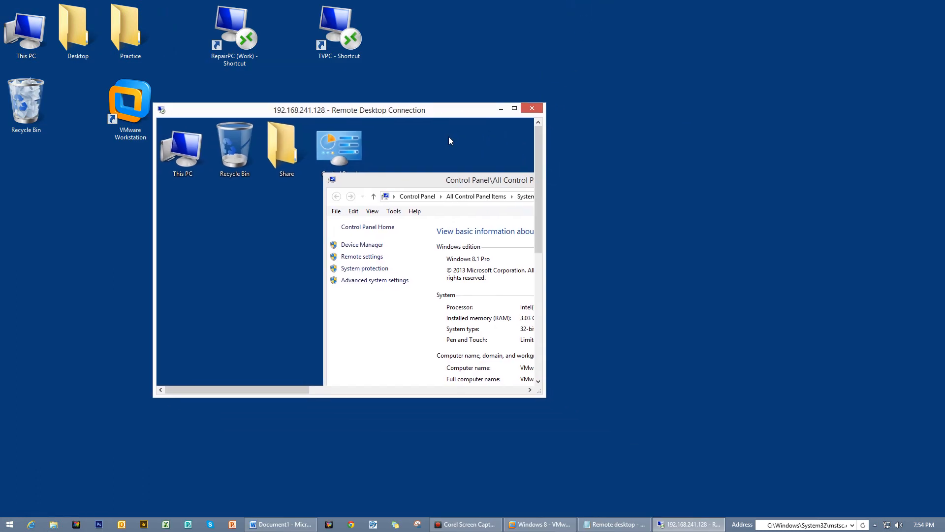
pyautogui.moveTo(545, 179); pyautogui.dragTo(830, 180)
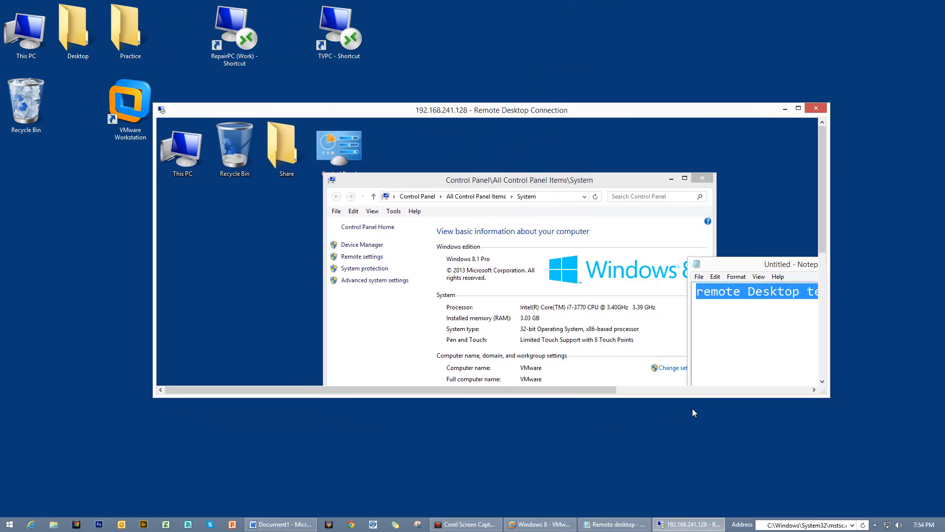
pyautogui.moveTo(674, 397); pyautogui.dragTo(669, 490)
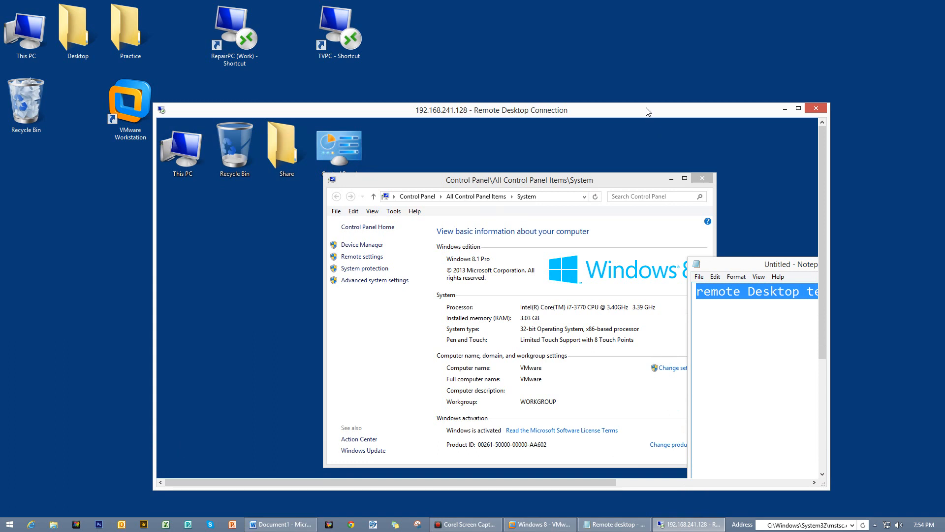
pyautogui.moveTo(646, 112); pyautogui.dragTo(627, 57)
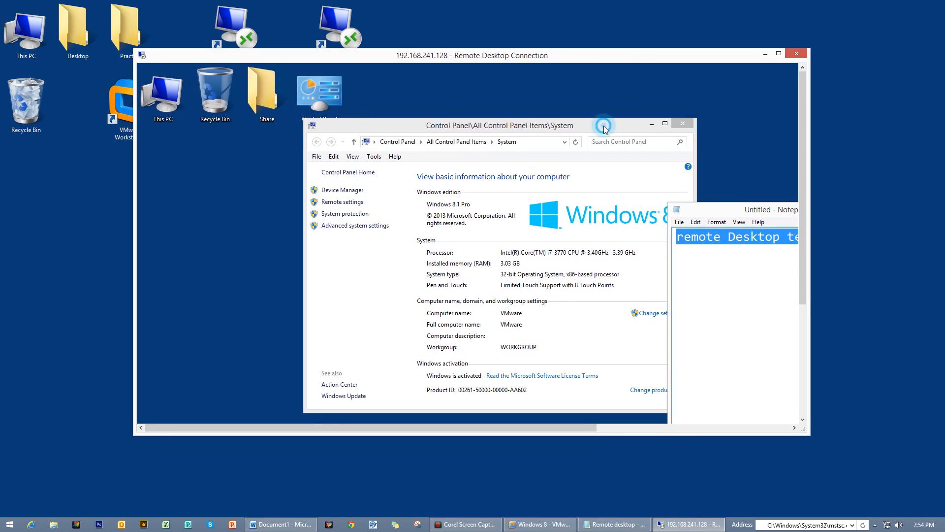
pyautogui.moveTo(605, 129); pyautogui.dragTo(555, 108)
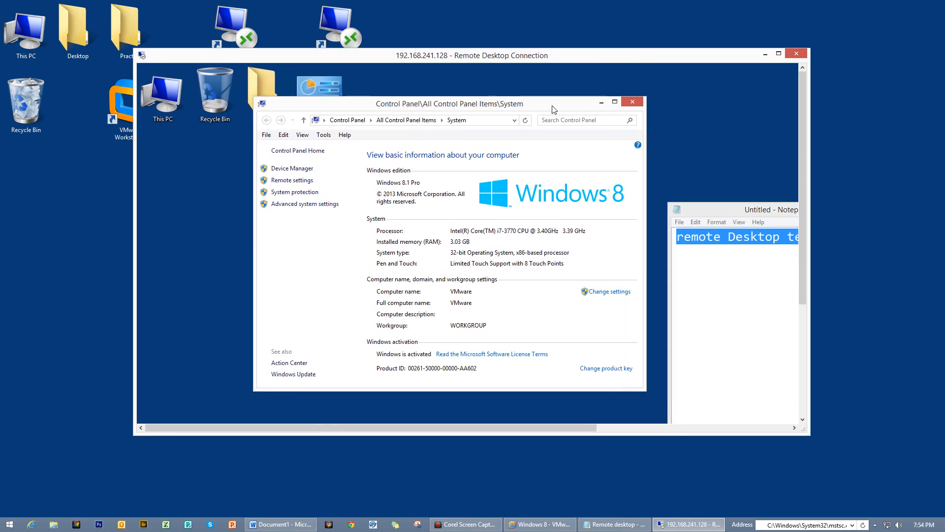
pyautogui.moveTo(588, 435); pyautogui.dragTo(586, 474)
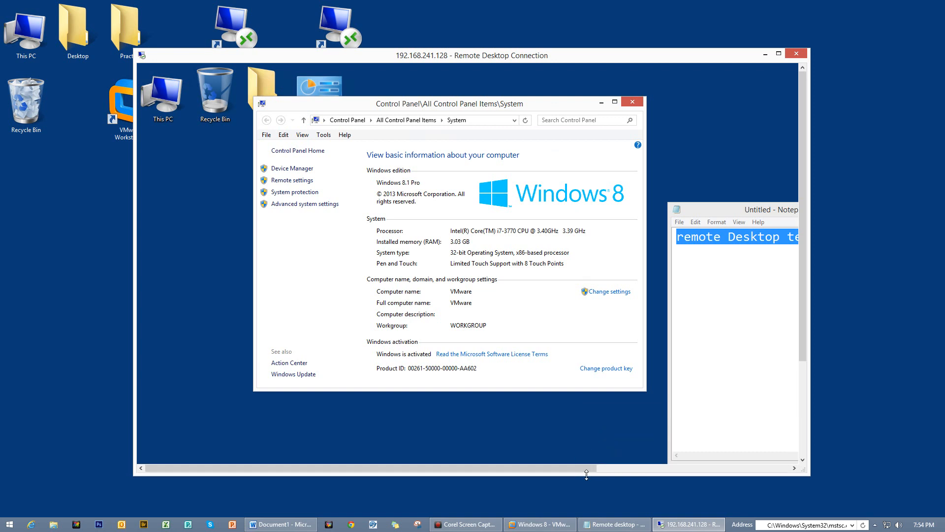
pyautogui.moveTo(718, 209); pyautogui.dragTo(470, 179)
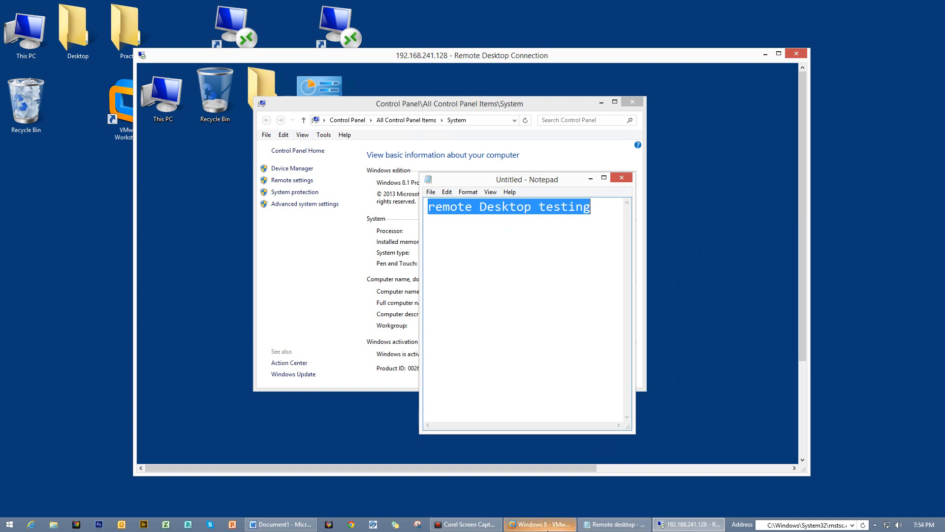
# - Return to the VM and dismiss its lock screen to see the remote sign-in notice
pyautogui.click(546, 524)
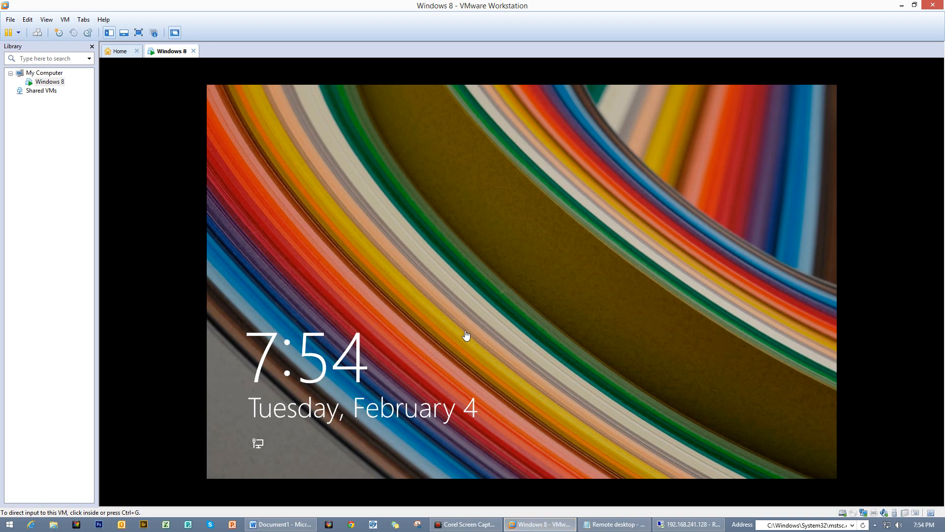
pyautogui.click(468, 337)
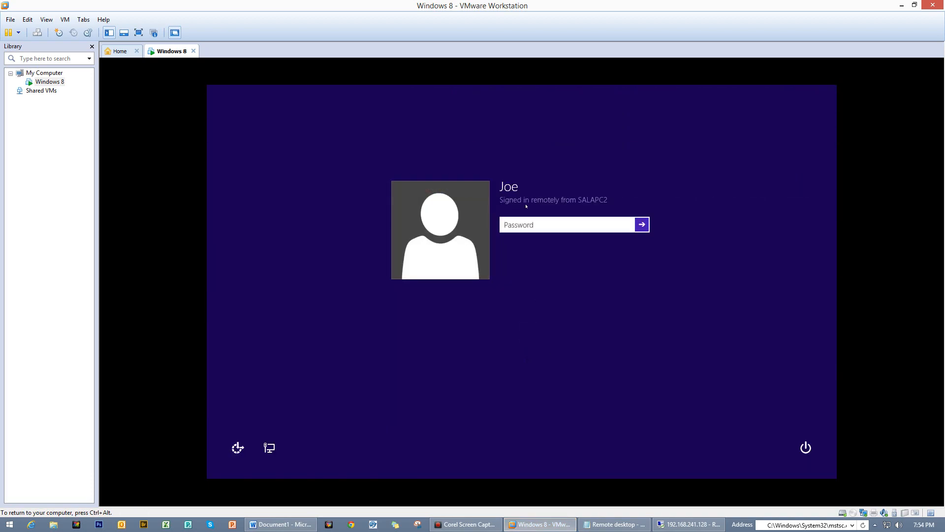
pyautogui.click(582, 200)
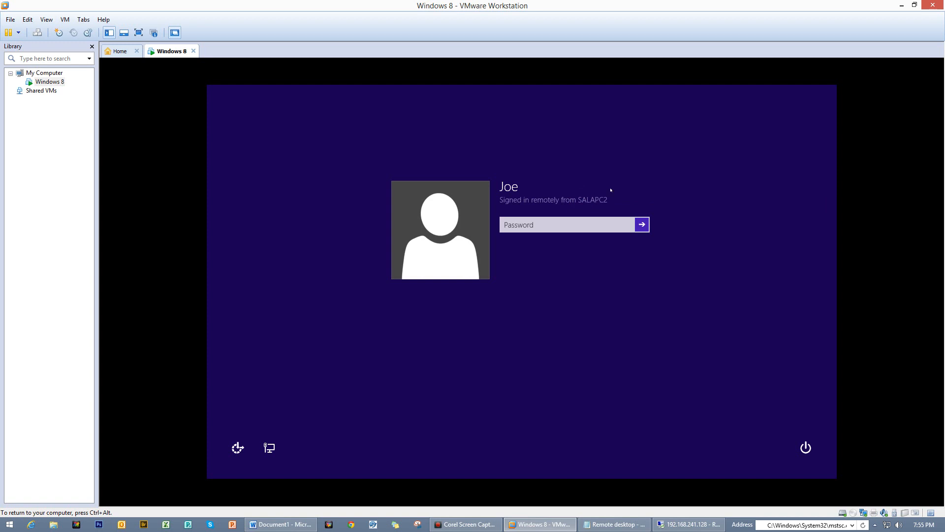
pyautogui.hotkey('ctrl', 'alt')
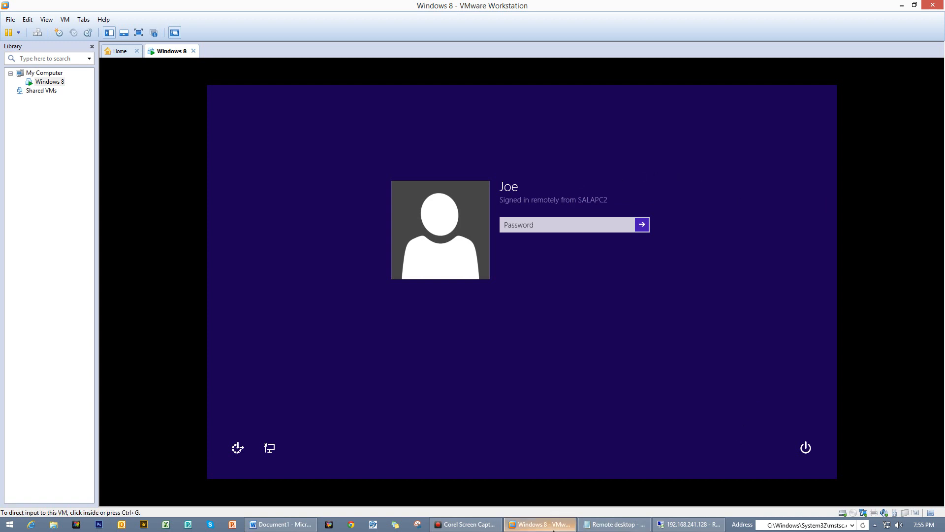
# - Add 'Thanks much' below the final 'desktop.' line of the Remote desktop note
pyautogui.click(614, 524)
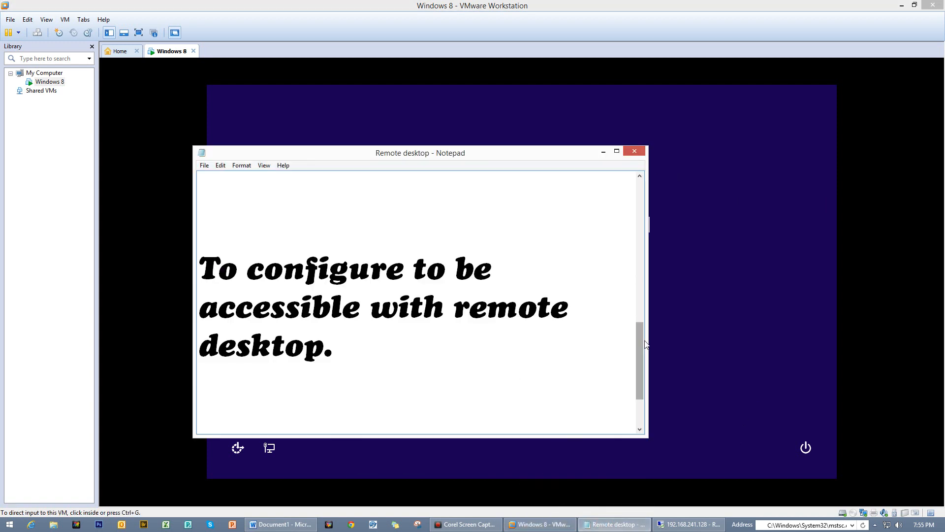
pyautogui.scroll(-1, 409, 332)
pyautogui.click(385, 281)
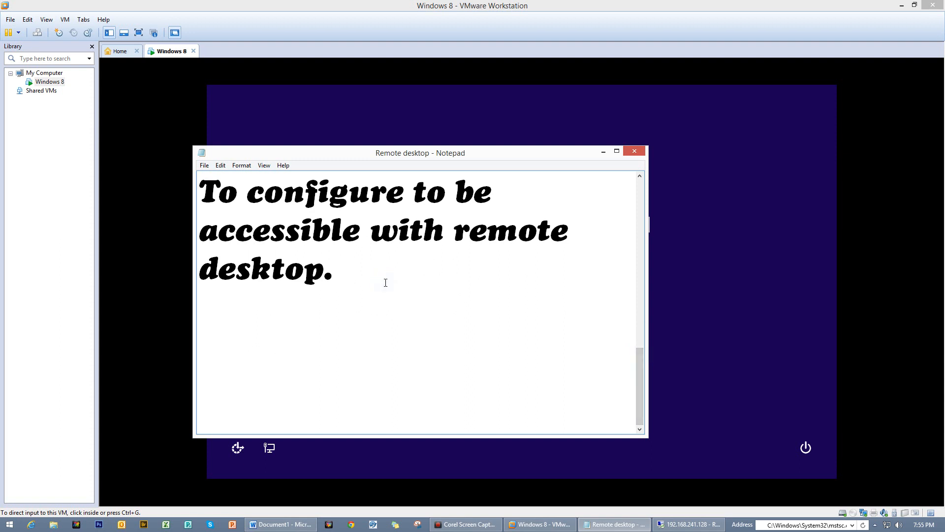
pyautogui.press('Return')
pyautogui.press('Return')
pyautogui.press('Return')
pyautogui.write('a')
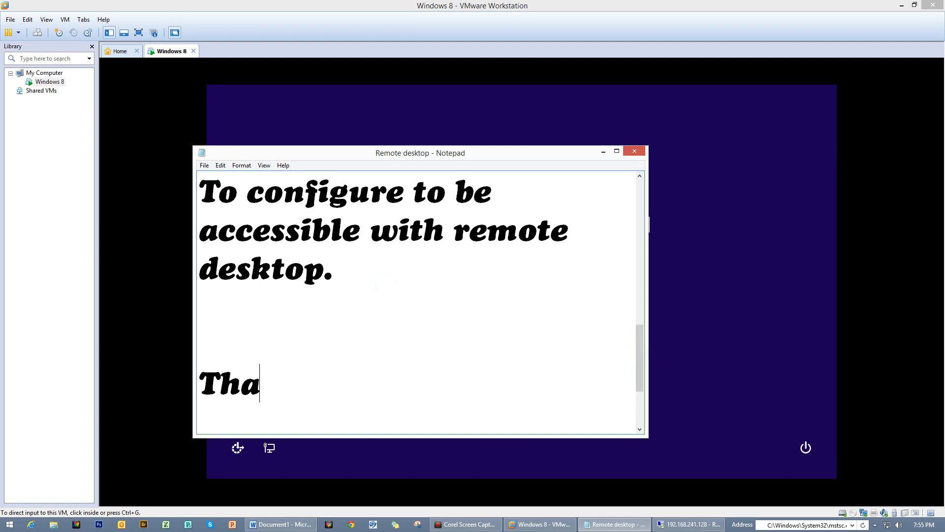
pyautogui.write('nks much')
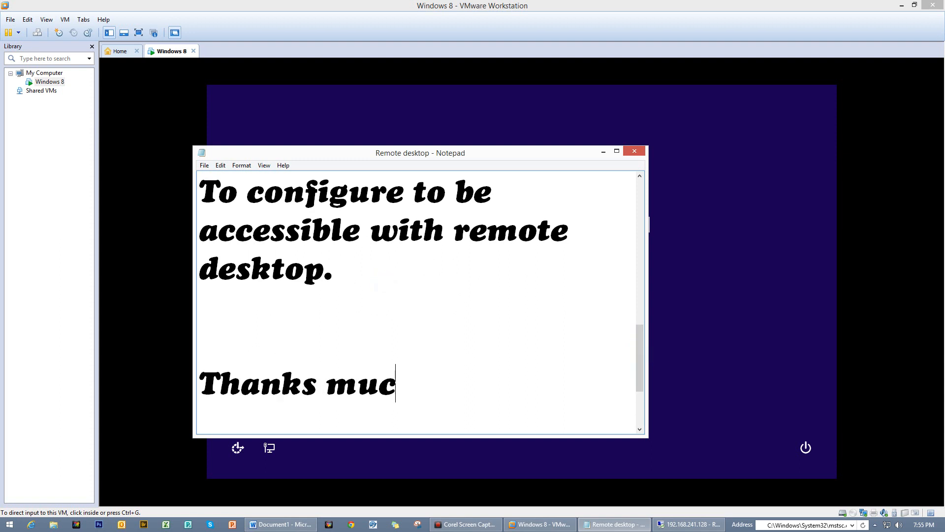
pyautogui.press('Return')
pyautogui.press('Return')
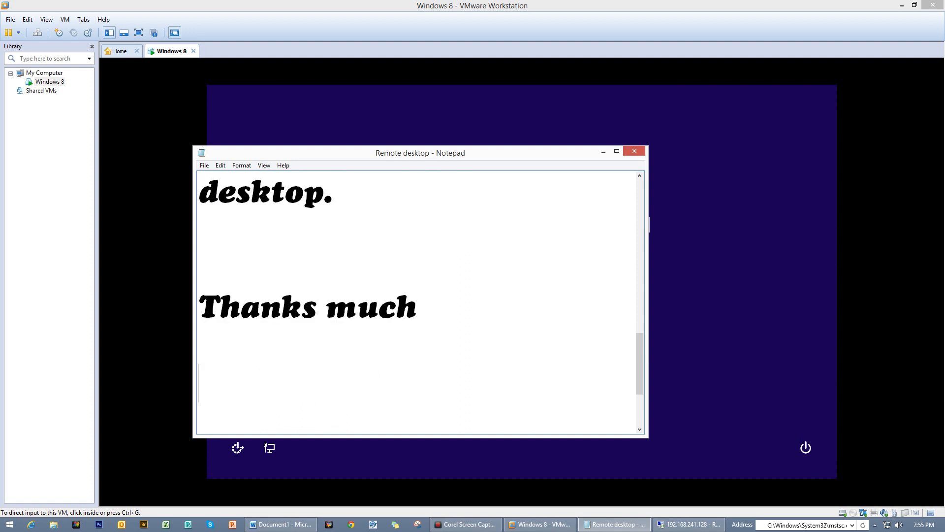